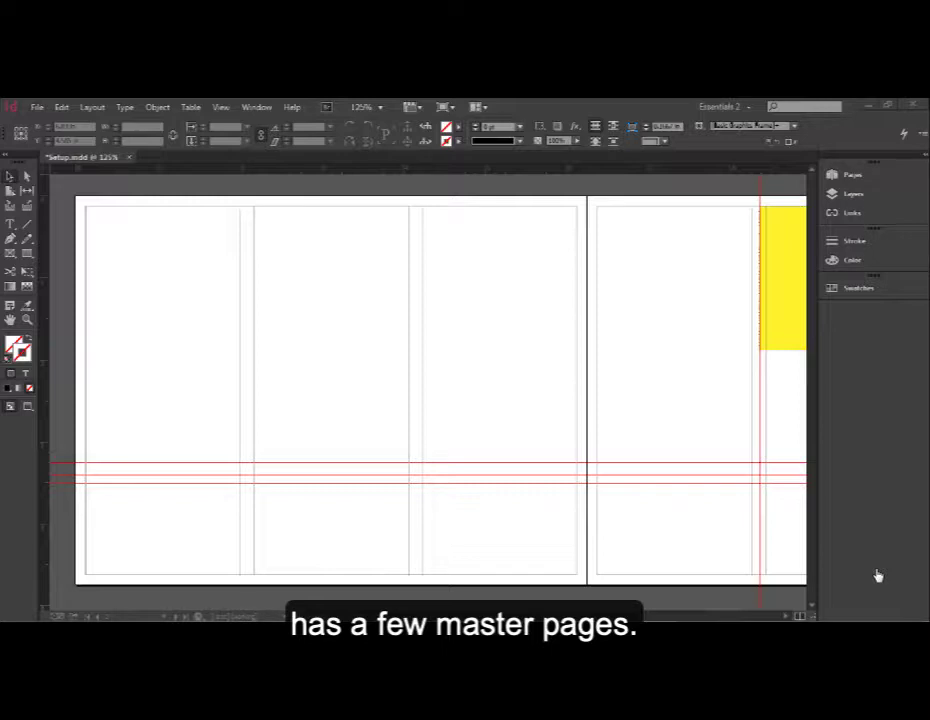
# - Open the Pages panel and enlarge its masters section to view the existing masters
pyautogui.click(870, 177)
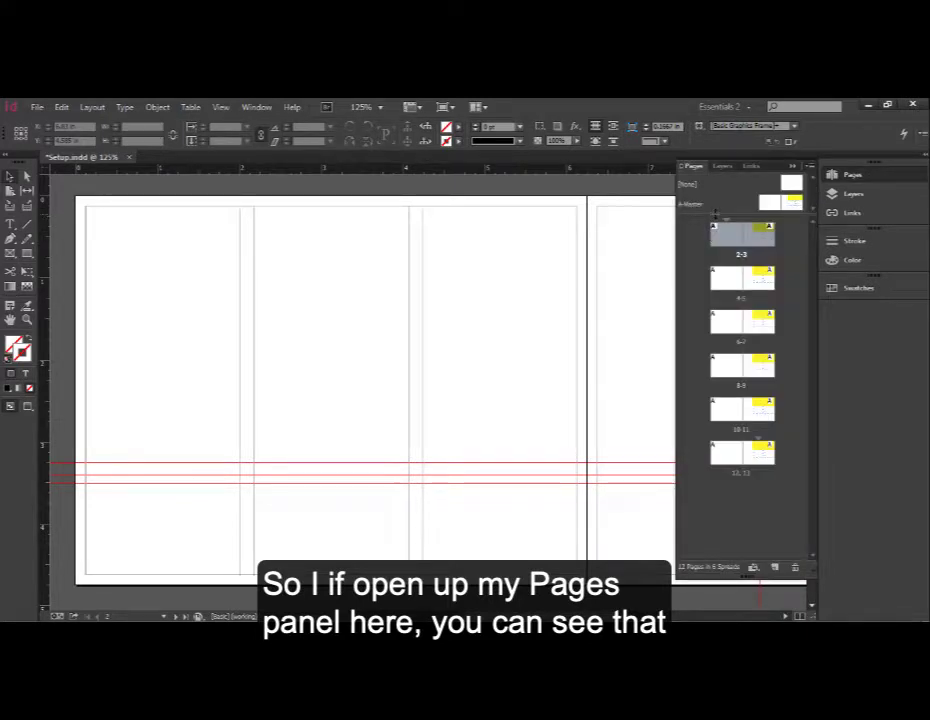
pyautogui.moveTo(714, 213); pyautogui.dragTo(714, 256)
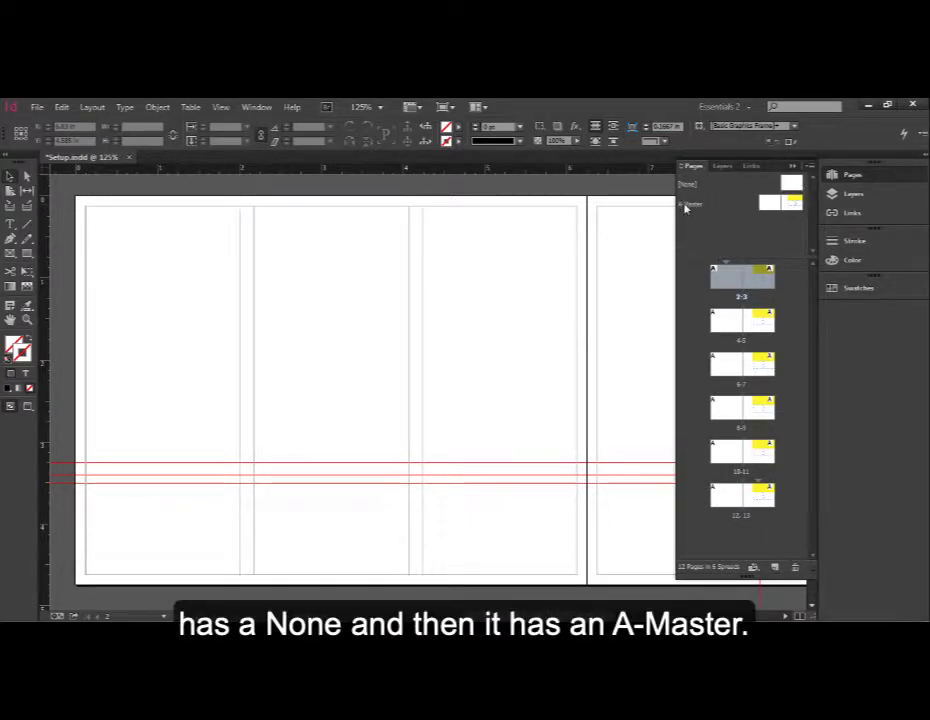
pyautogui.click(784, 221)
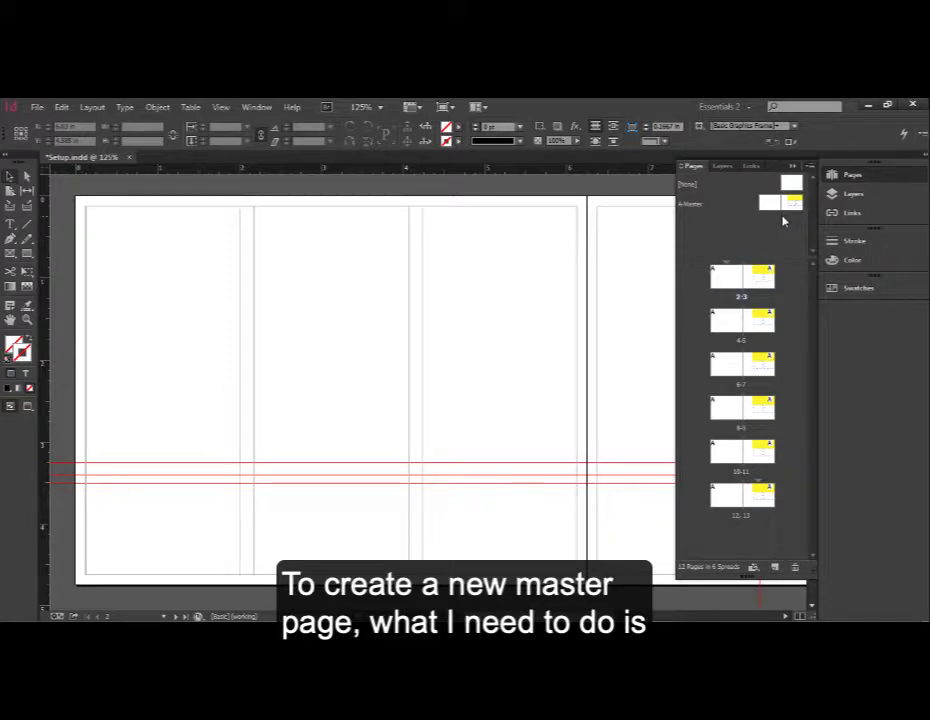
# - Create a new two-page master with prefix B, named Master, based on no master
pyautogui.click(810, 169)
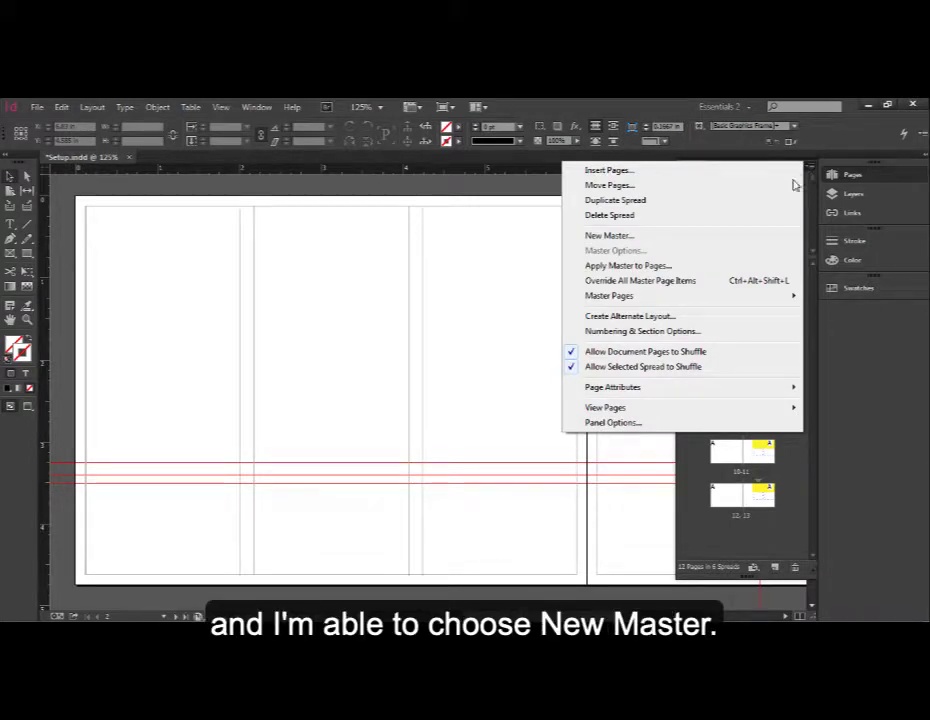
pyautogui.click(636, 237)
pyautogui.moveTo(490, 288); pyautogui.dragTo(411, 236)
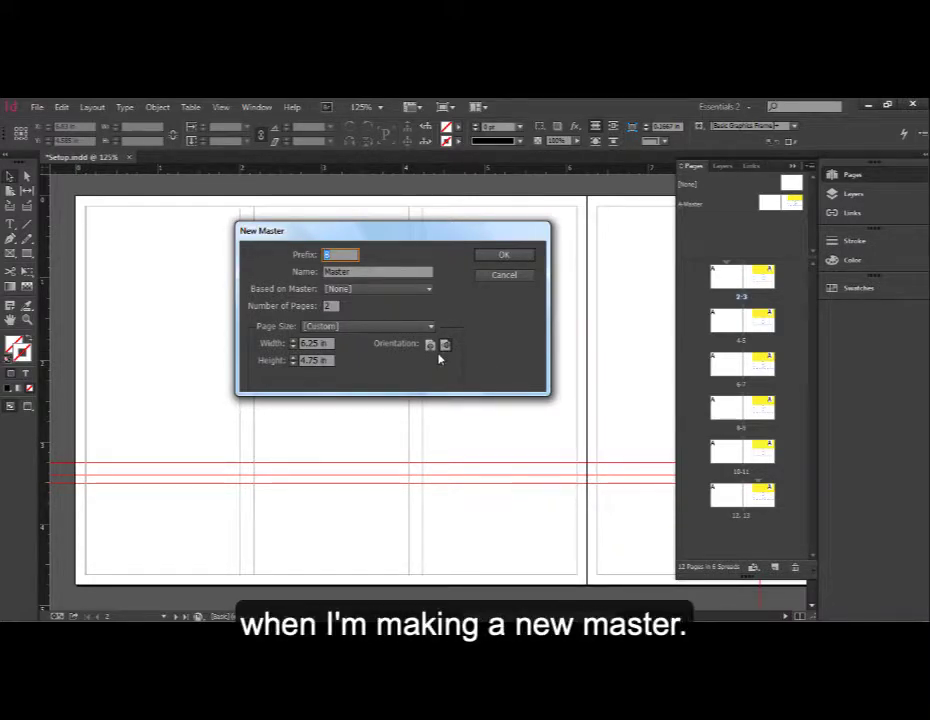
pyautogui.click(505, 257)
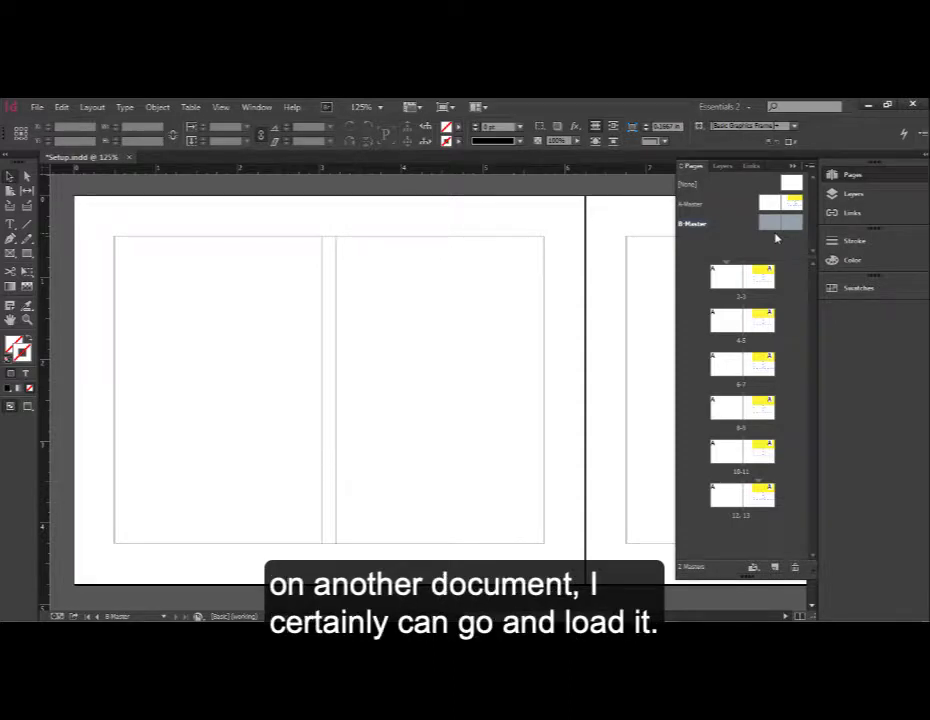
# - Load the master pages from ID 2-9.indd, renaming the imported masters and accepting the page size difference
pyautogui.click(811, 167)
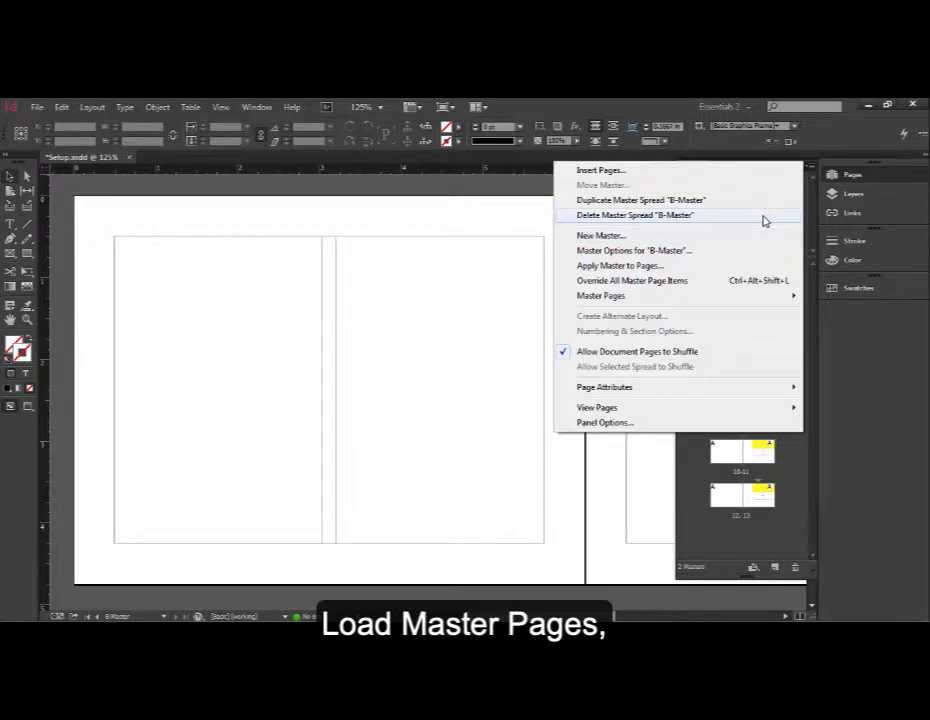
pyautogui.moveTo(756, 297)
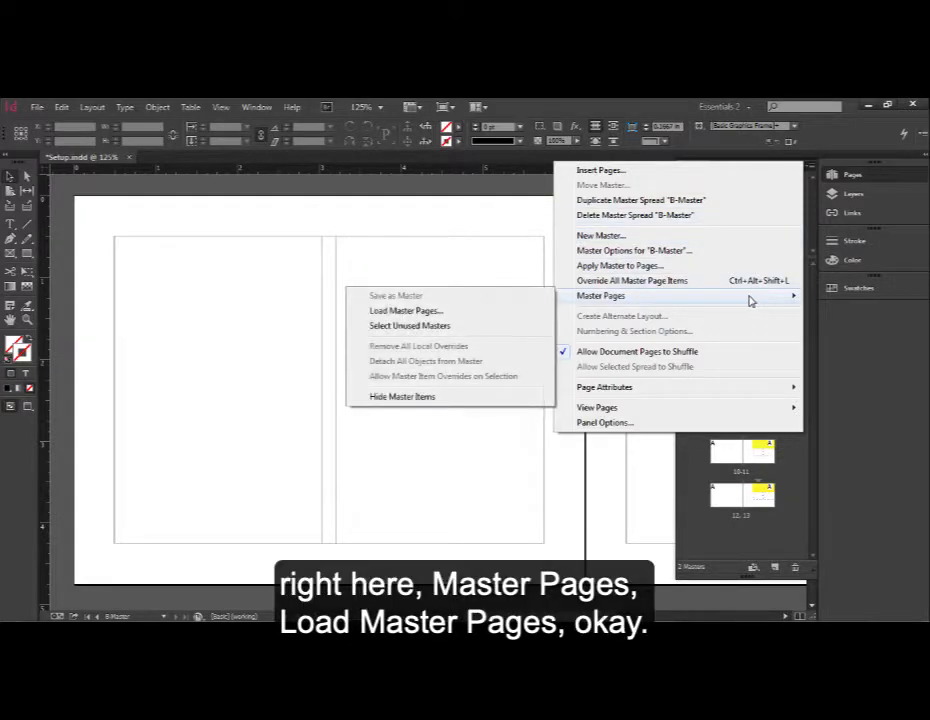
pyautogui.click(448, 317)
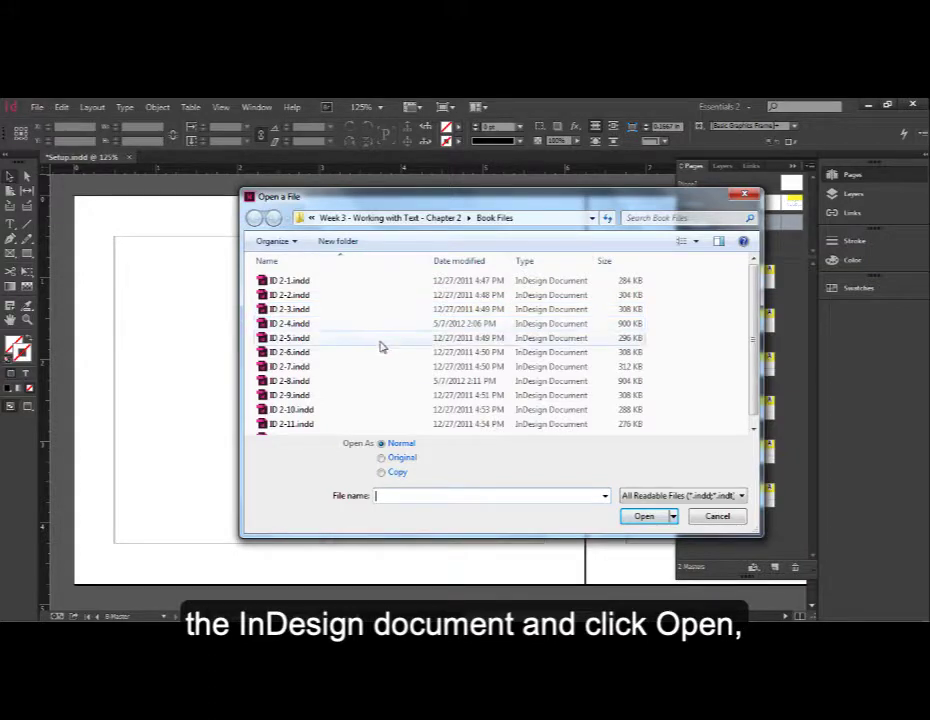
pyautogui.click(296, 398)
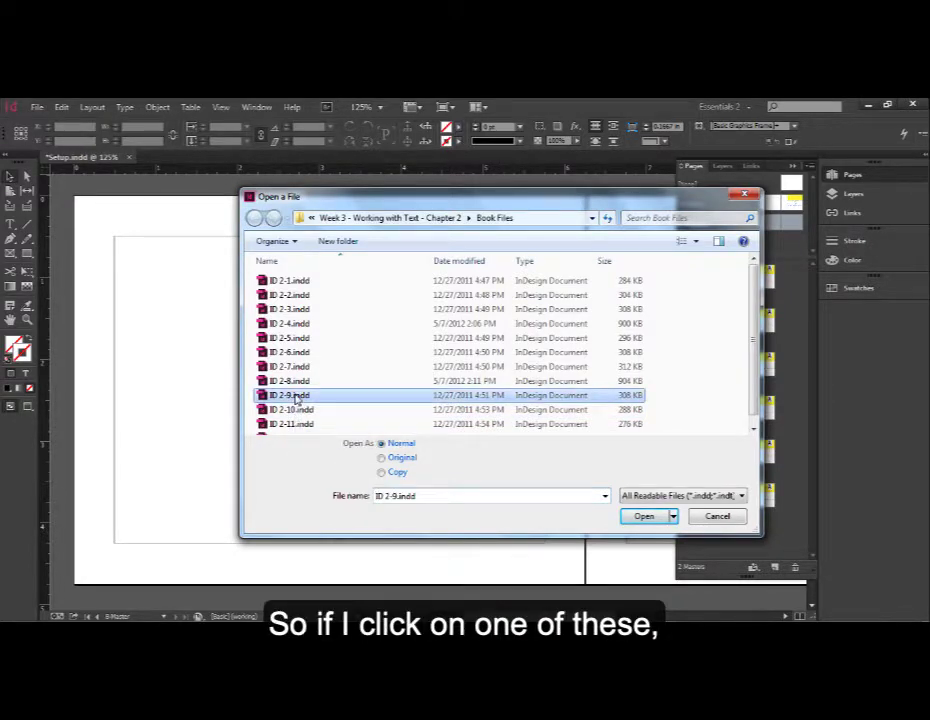
pyautogui.click(645, 518)
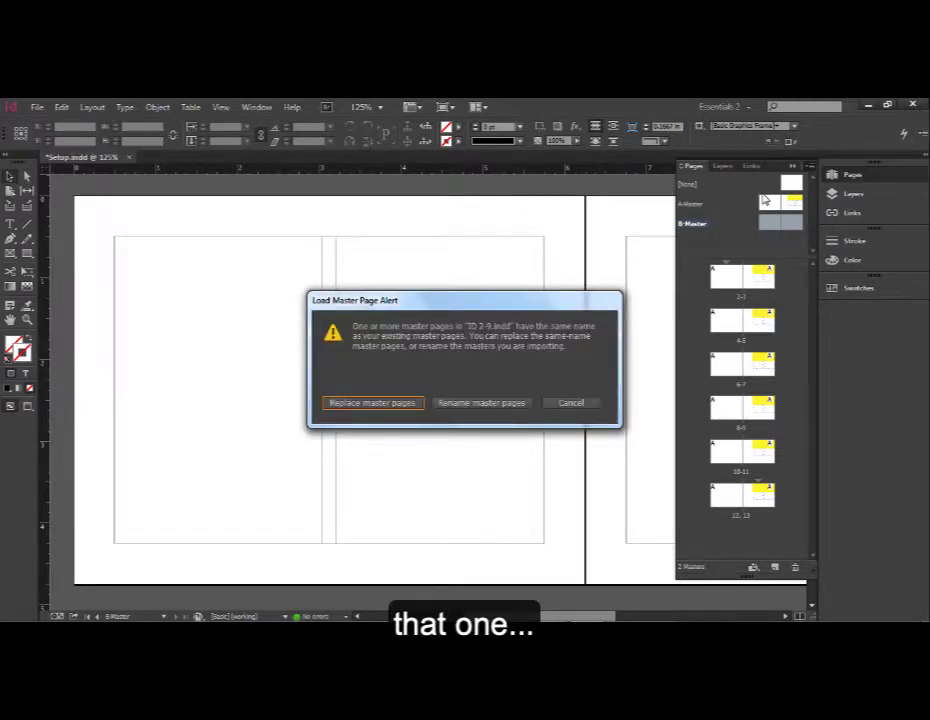
pyautogui.moveTo(465, 300)
pyautogui.mouseDown()
pyautogui.moveTo(446, 269)
pyautogui.moveTo(385, 235)
pyautogui.mouseUp()
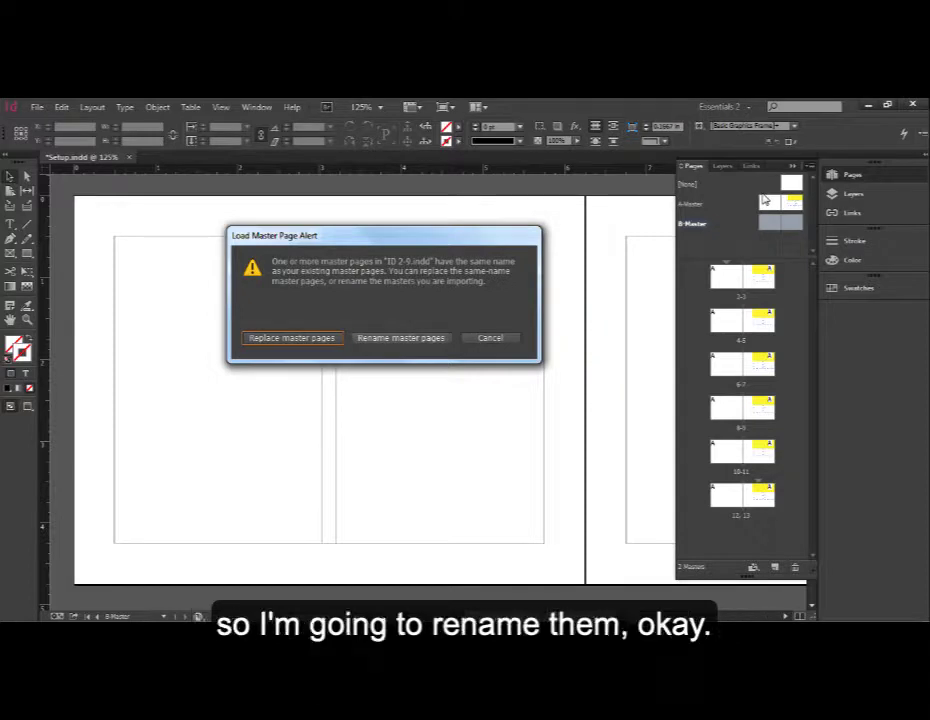
pyautogui.press('Tab')
pyautogui.press('Return')
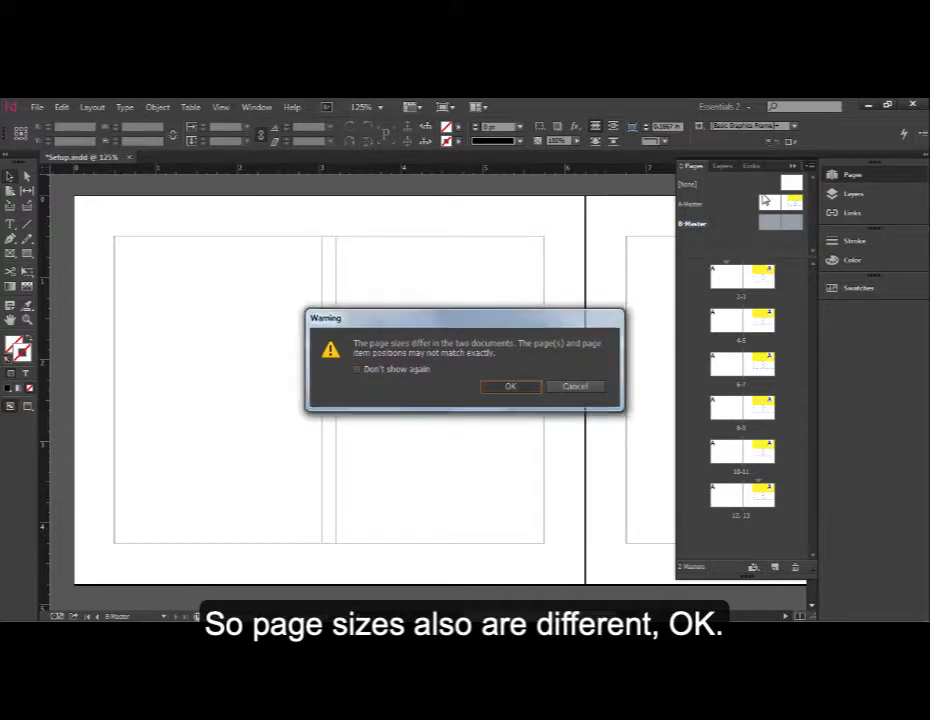
pyautogui.press('Return')
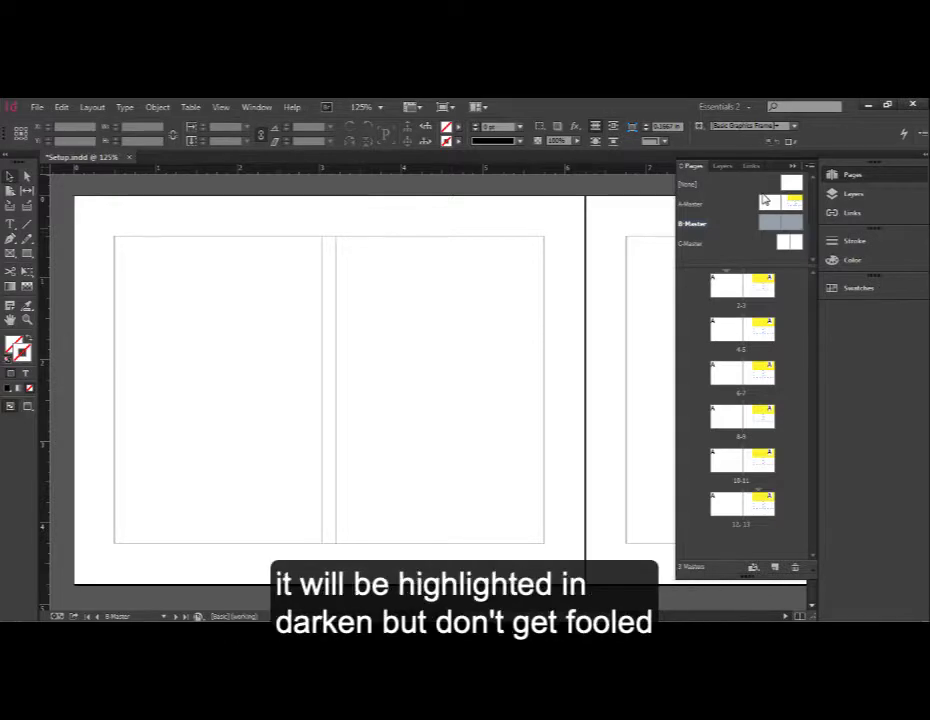
# - Browse the document spreads and master pages to check which page is currently being edited
pyautogui.click(760, 286)
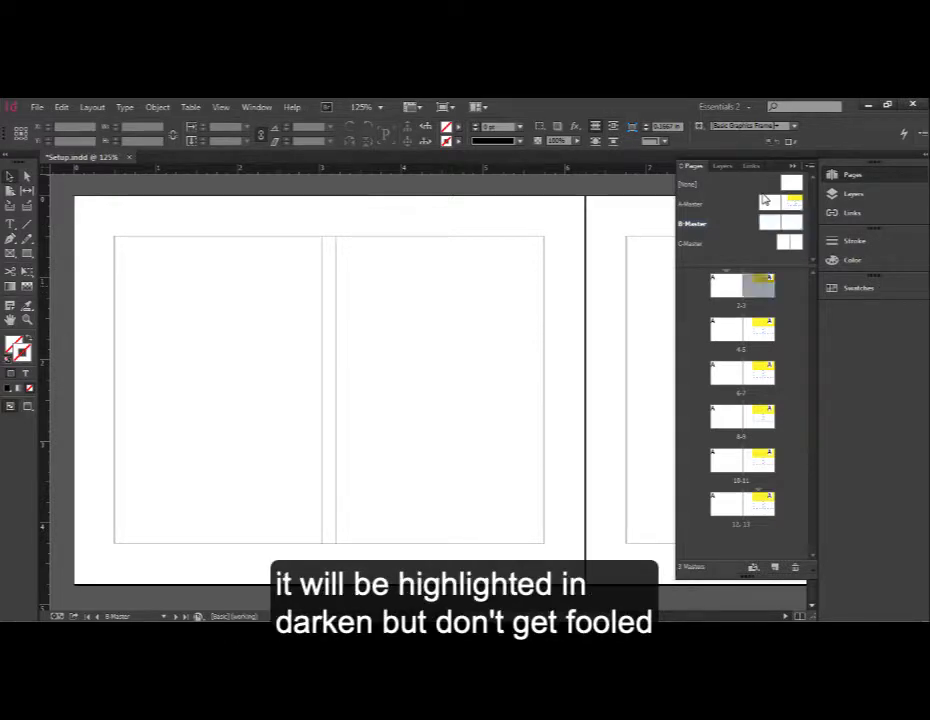
pyautogui.click(759, 329)
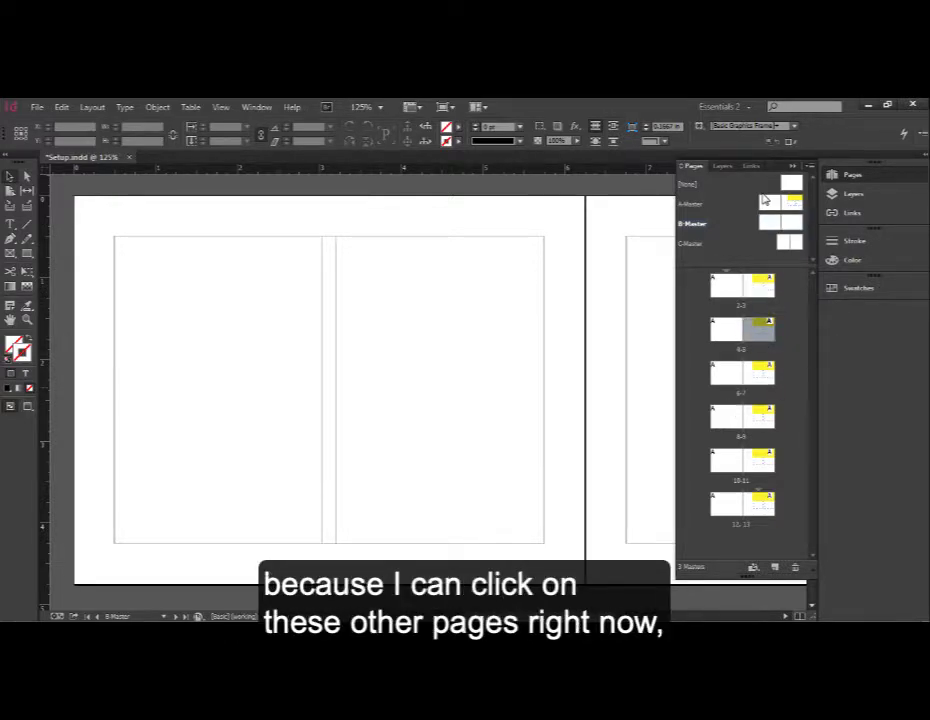
pyautogui.click(727, 373)
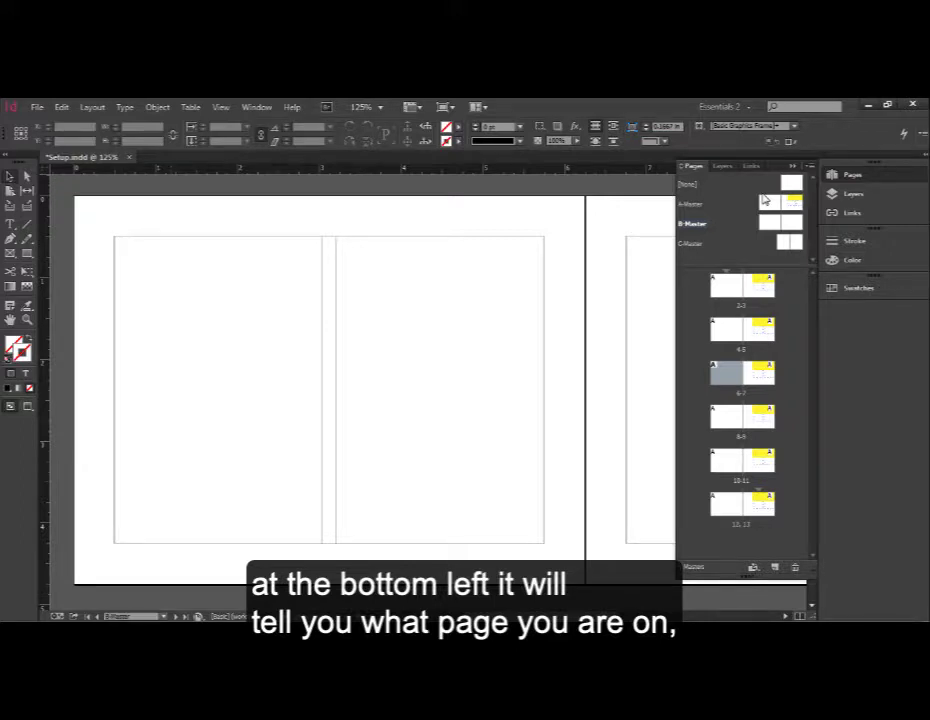
pyautogui.click(163, 616)
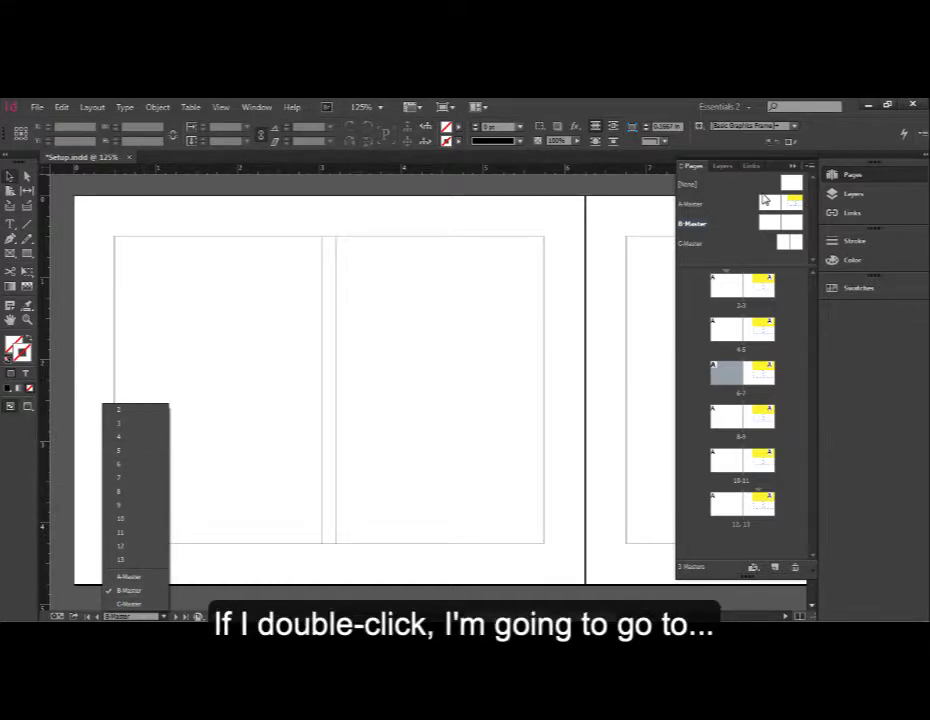
pyautogui.click(765, 200)
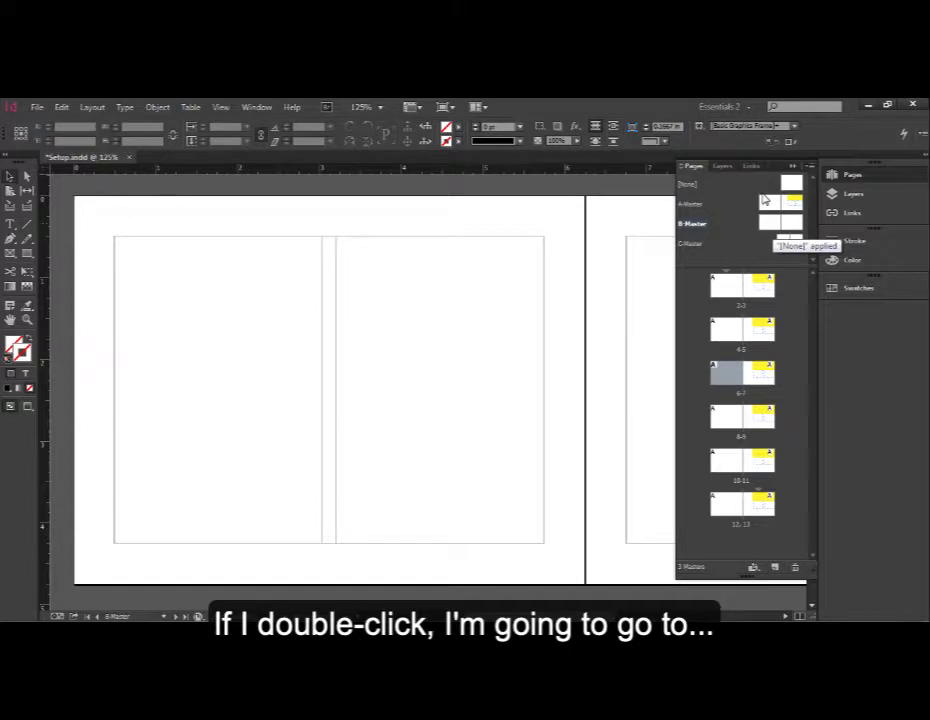
pyautogui.doubleClick(765, 200)
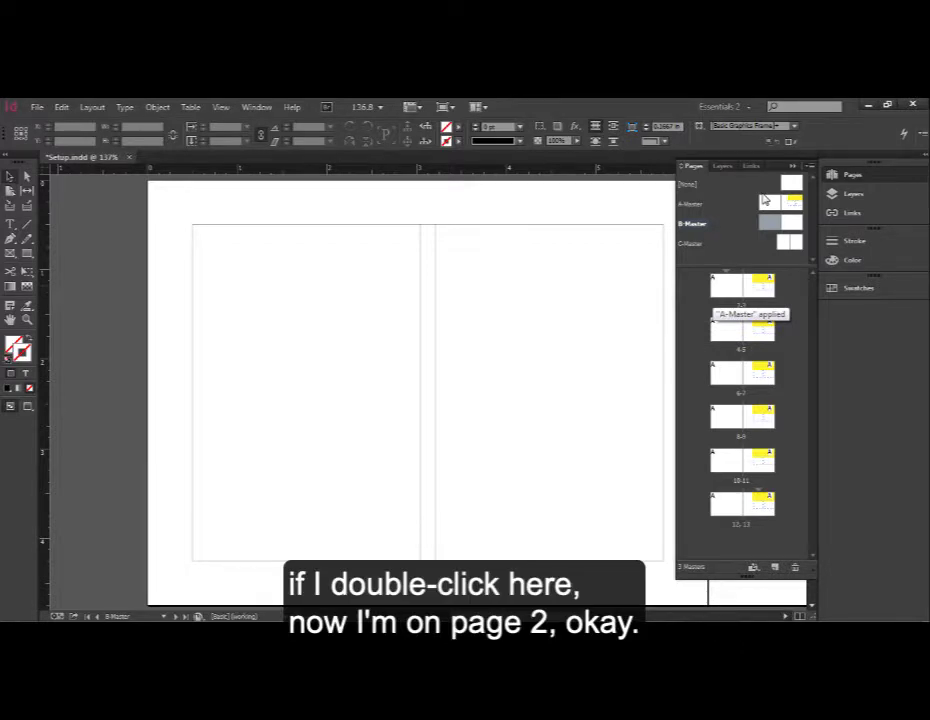
pyautogui.doubleClick(726, 286)
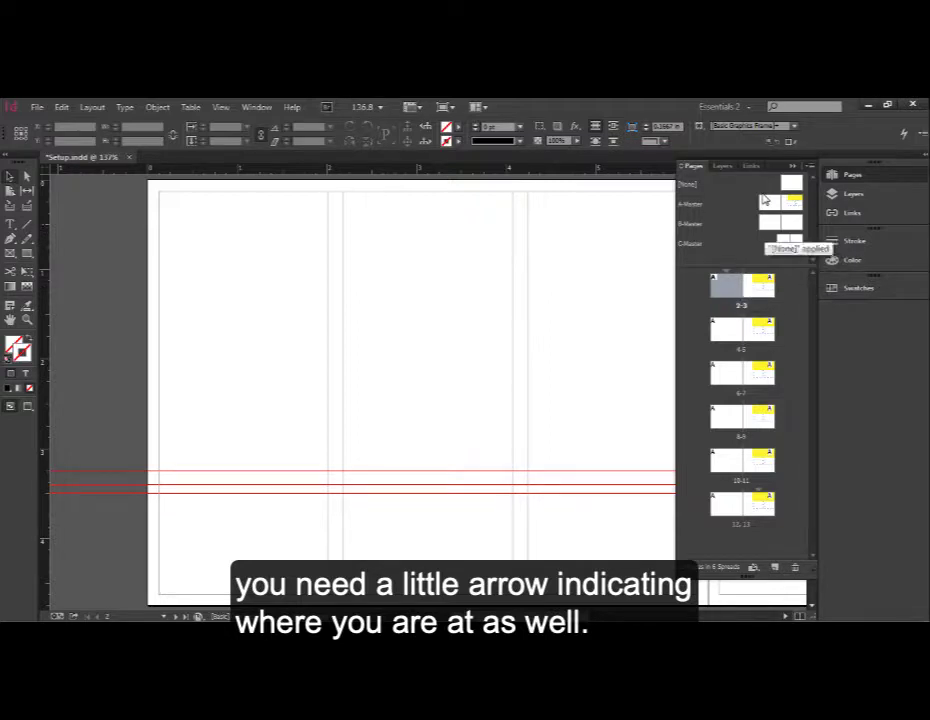
# - Open B-Master for editing and draw a text frame on its left page containing the word Page
pyautogui.click(768, 220)
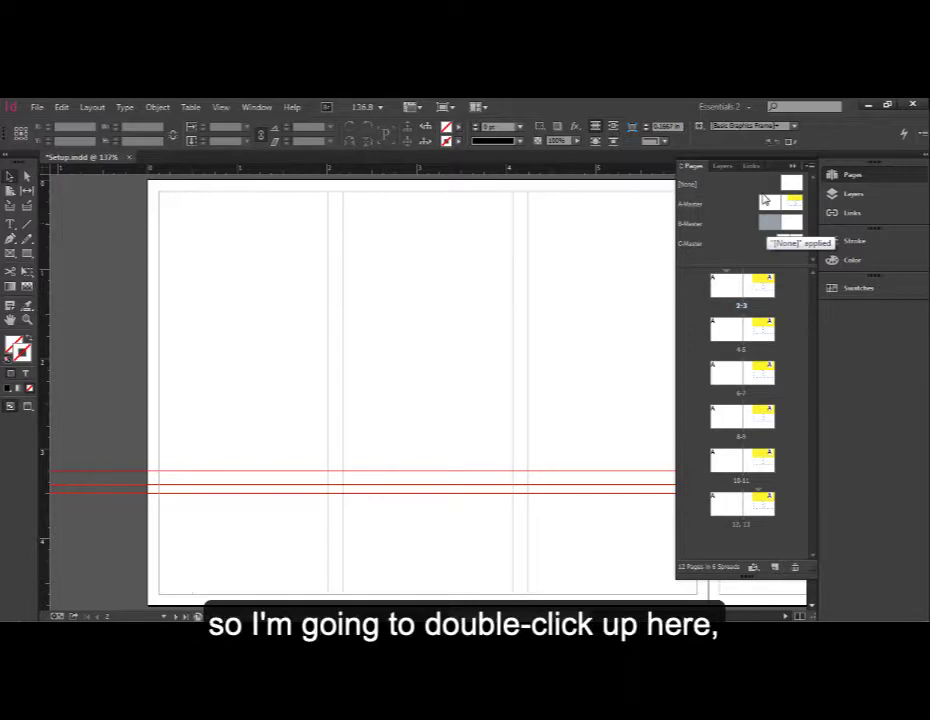
pyautogui.doubleClick(770, 222)
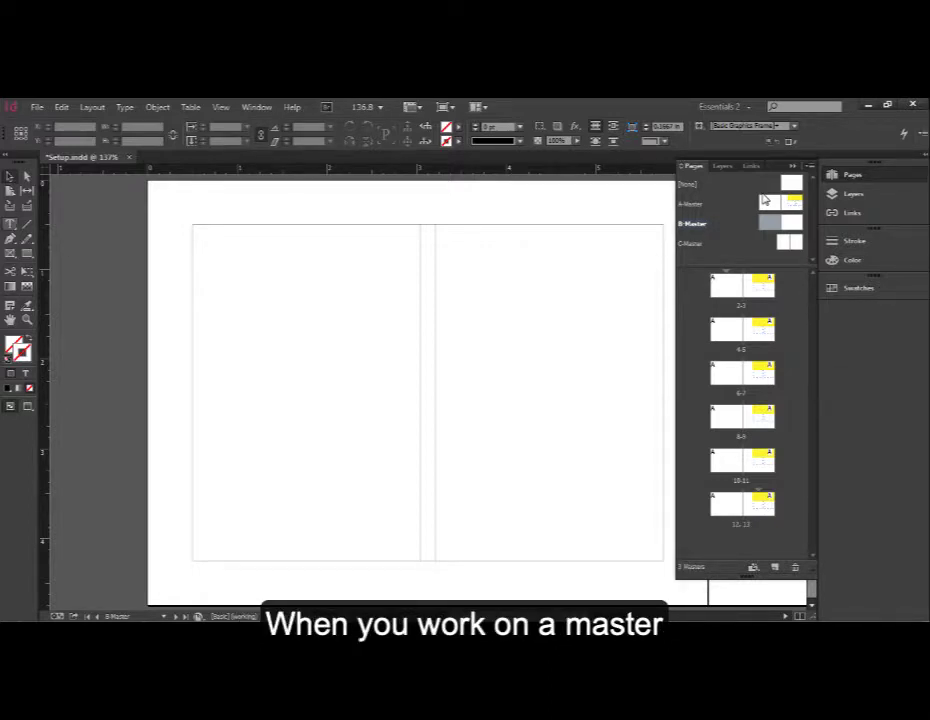
pyautogui.press('t')
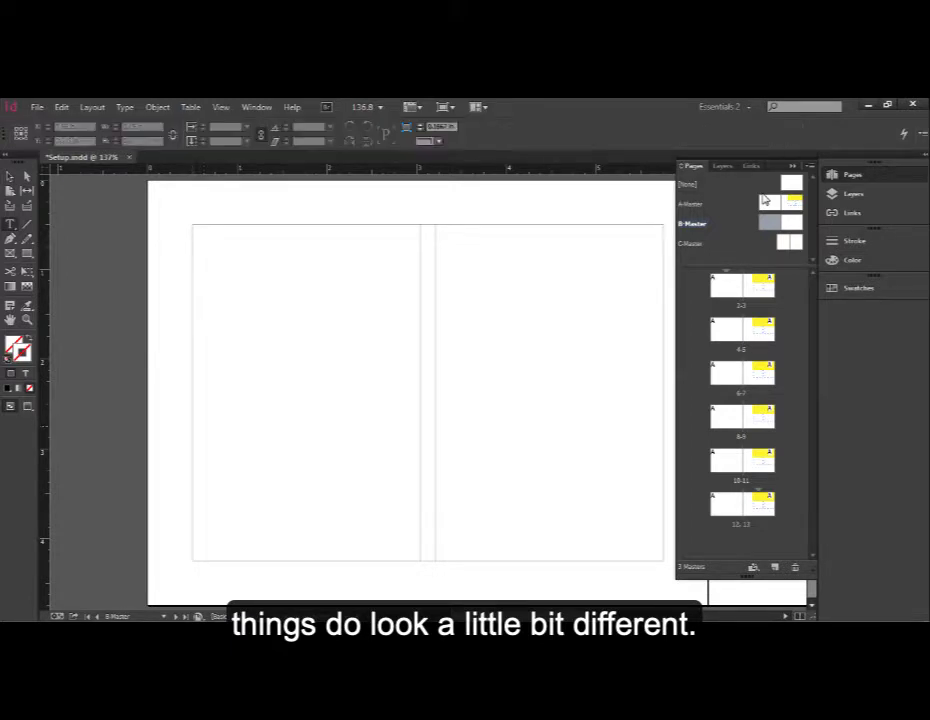
pyautogui.moveTo(193, 427); pyautogui.dragTo(420, 560)
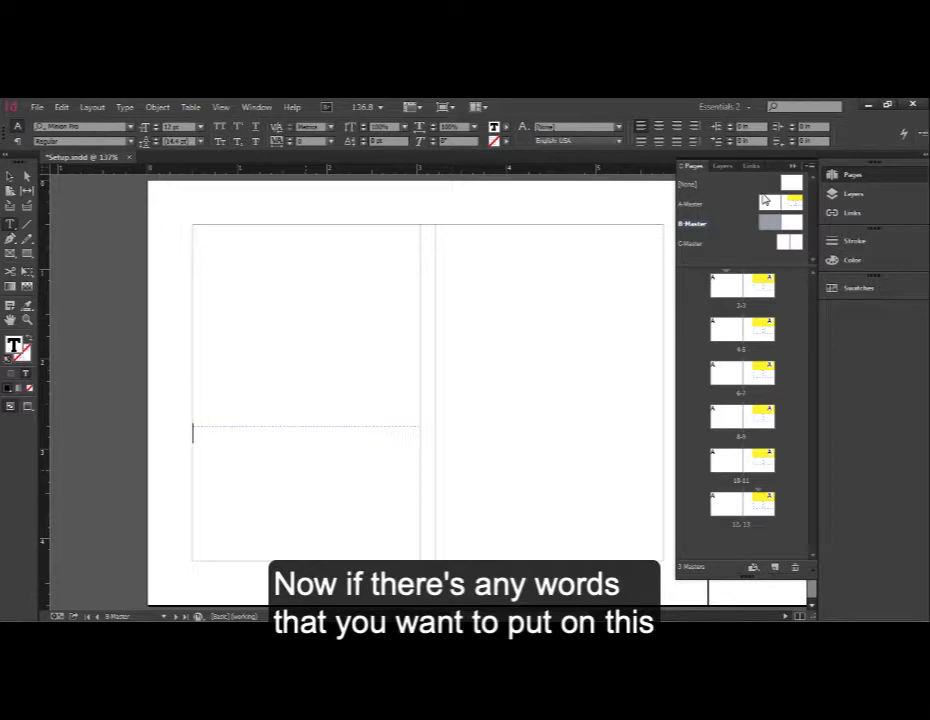
pyautogui.write('Page')
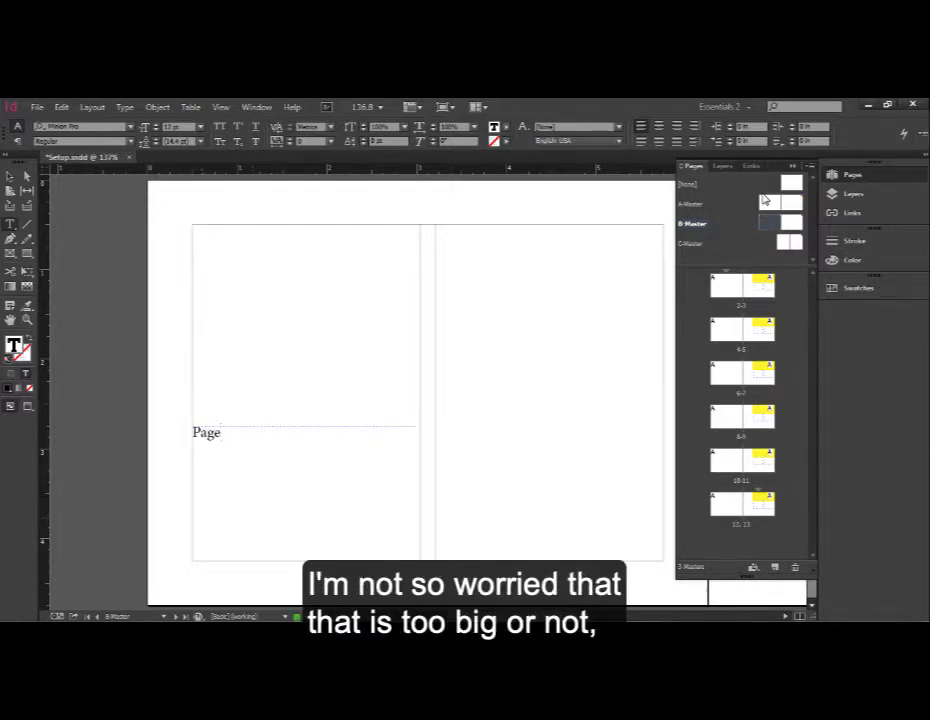
pyautogui.hotkey('shift', 'Left')
pyautogui.hotkey('shift', 'Left')
pyautogui.hotkey('shift', 'Left')
pyautogui.press('Right')
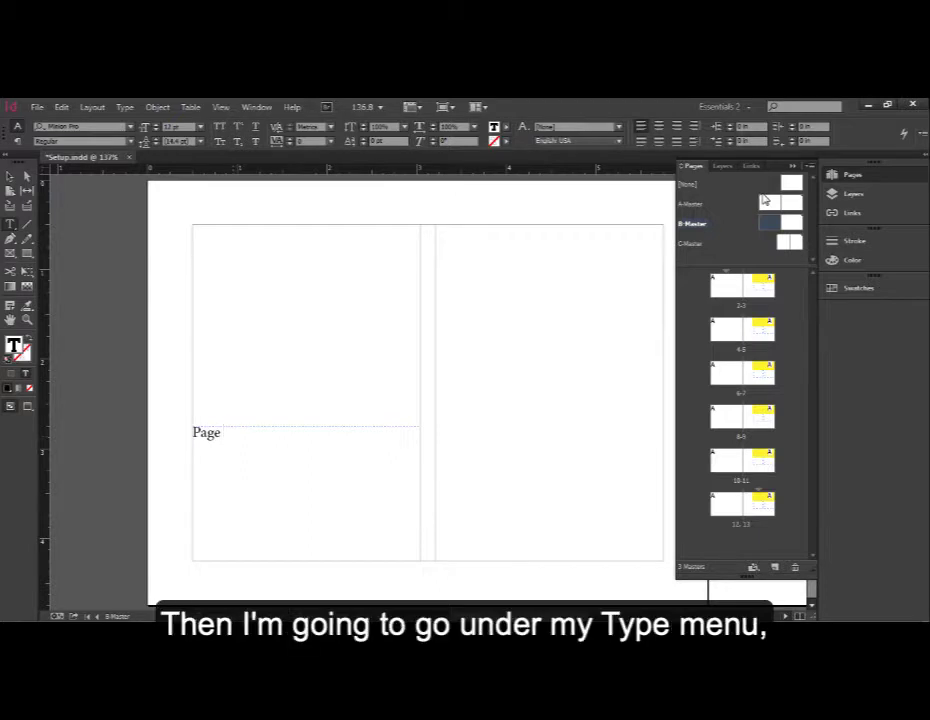
# - Insert a Current Page Number marker after the word Page in the text frame
pyautogui.hotkey('alt', 't')
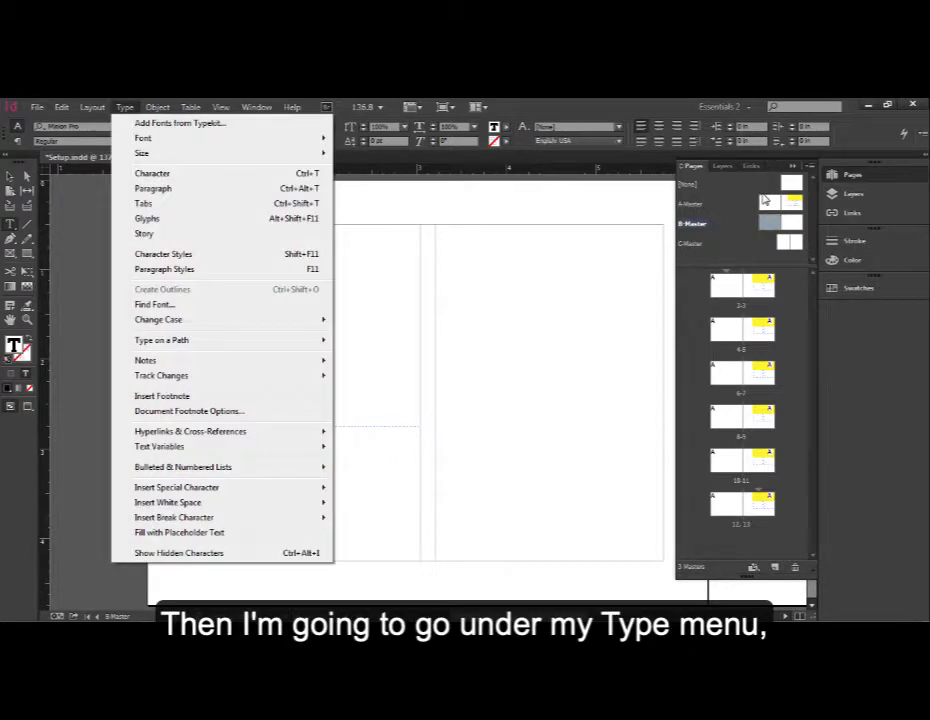
pyautogui.press('Down')
pyautogui.press('Down')
pyautogui.press('Down')
pyautogui.press('Down')
pyautogui.press('Down')
pyautogui.press('Down')
pyautogui.press('Down')
pyautogui.press('Down')
pyautogui.press('Down')
pyautogui.press('Down')
pyautogui.press('Down')
pyautogui.press('Down')
pyautogui.press('Down')
pyautogui.press('Down')
pyautogui.press('Down')
pyautogui.press('Down')
pyautogui.press('Down')
pyautogui.press('Down')
pyautogui.press('Down')
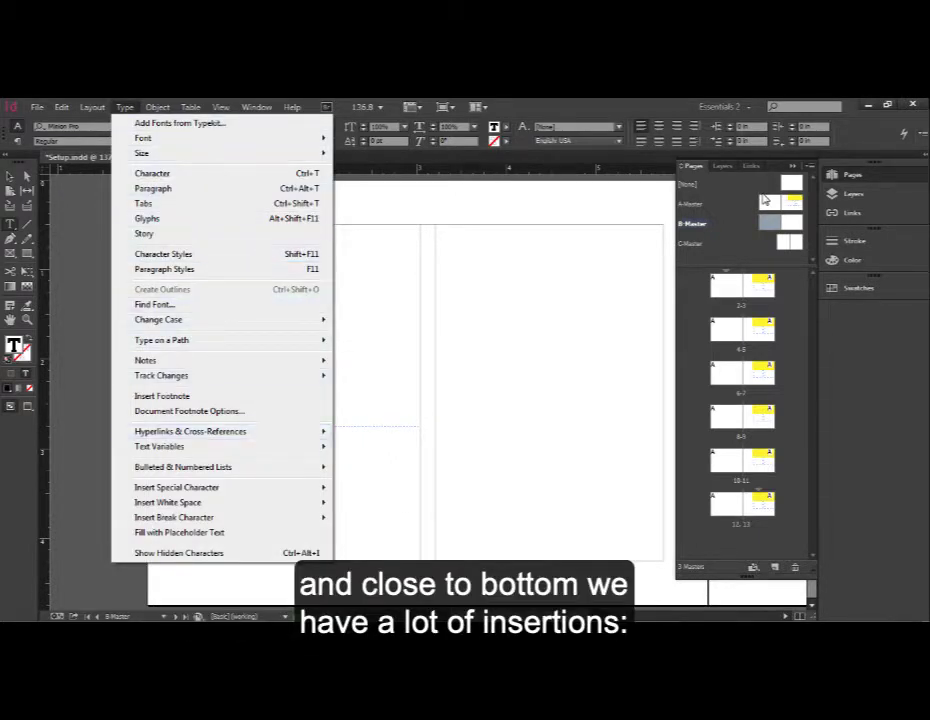
pyautogui.press('Down')
pyautogui.press('Down')
pyautogui.press('Down')
pyautogui.press('Down')
pyautogui.press('Down')
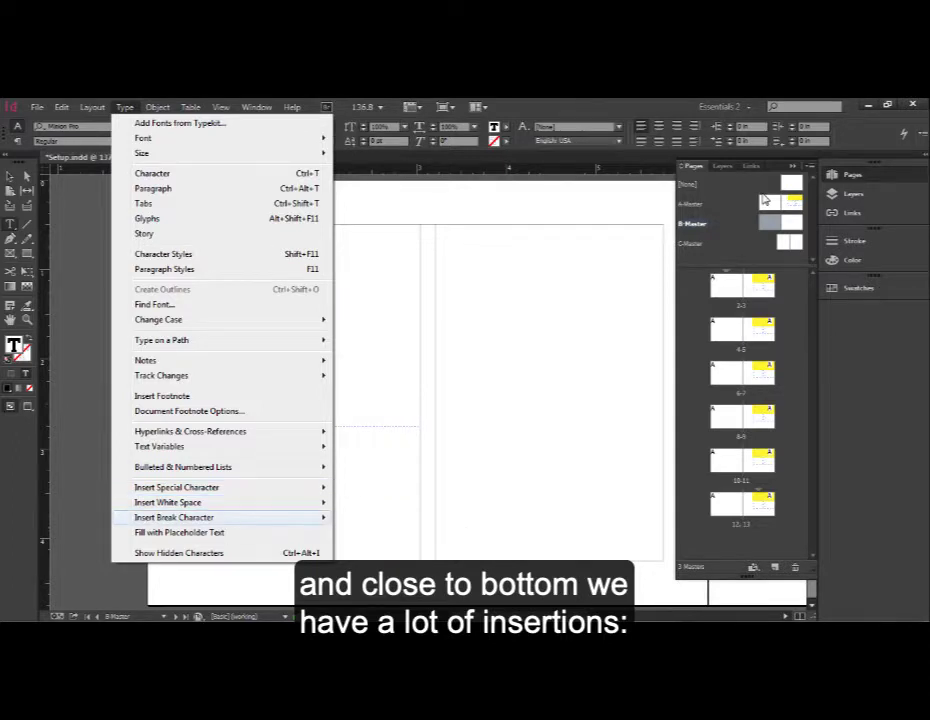
pyautogui.press('Down')
pyautogui.press('Up')
pyautogui.press('Up')
pyautogui.press('Up')
pyautogui.press('Down')
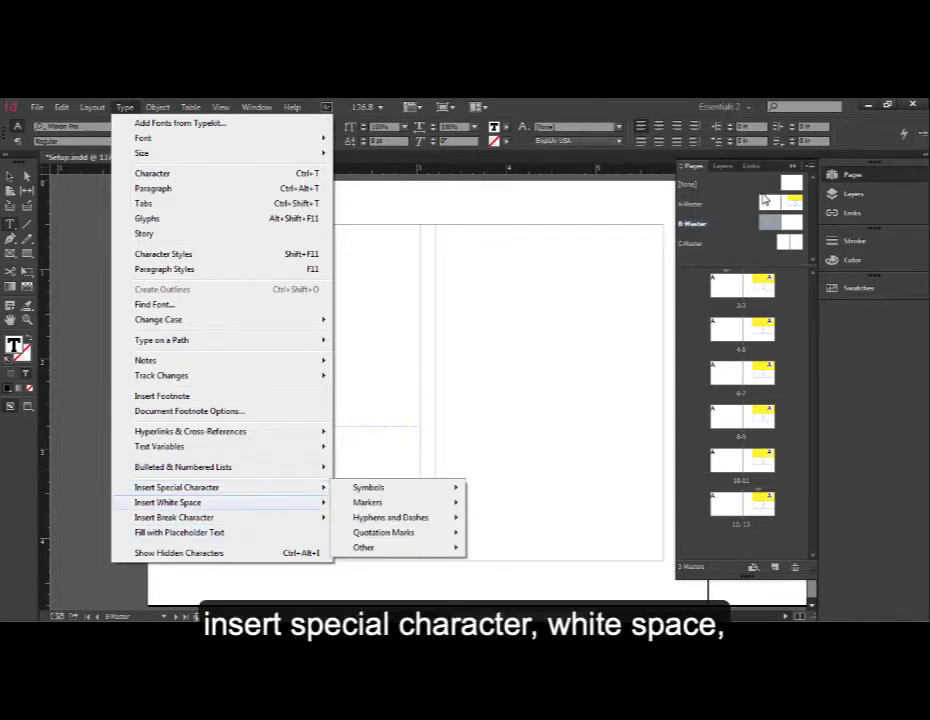
pyautogui.press('Down')
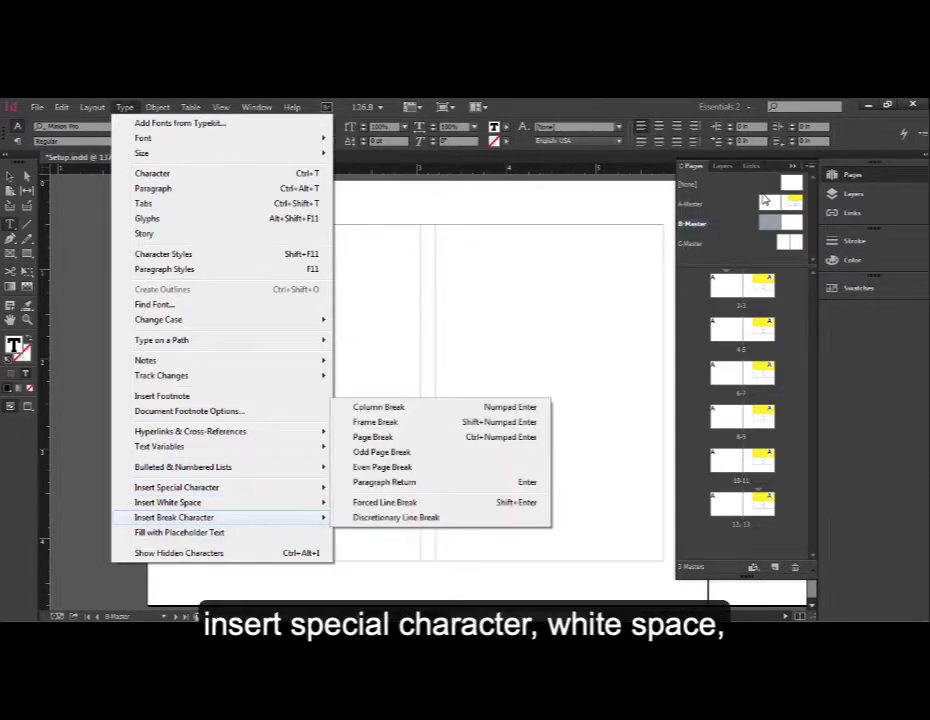
pyautogui.press('Down')
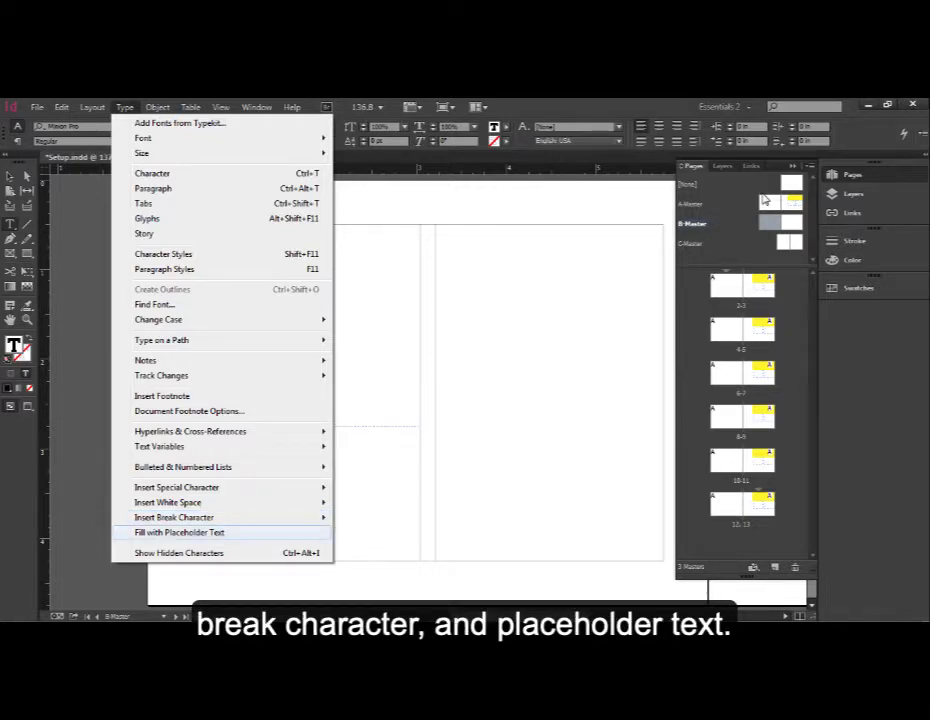
pyautogui.press('Up')
pyautogui.press('Up')
pyautogui.press('Up')
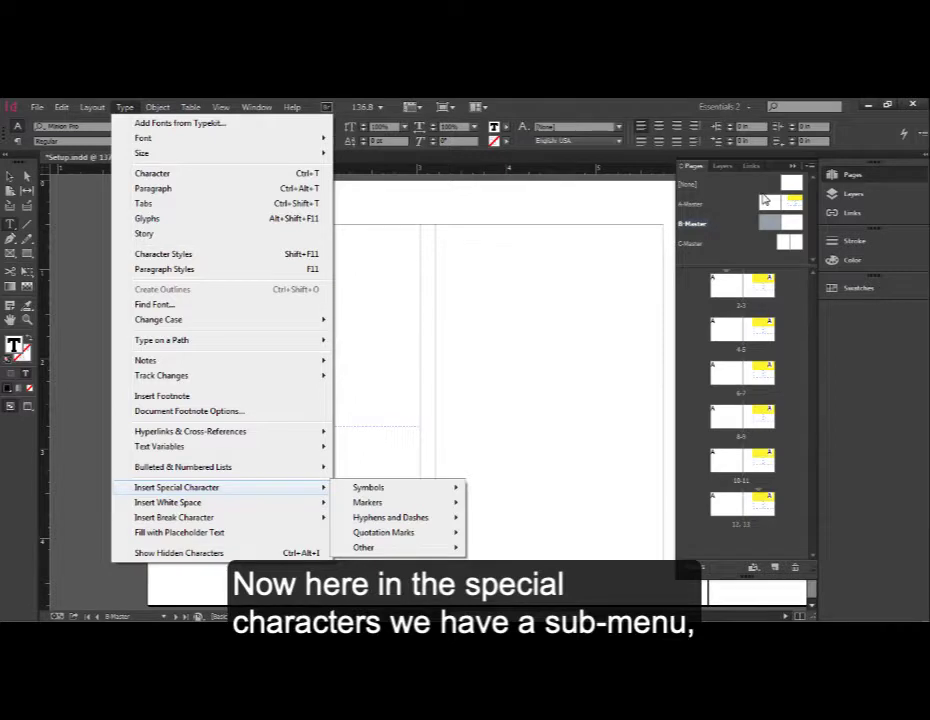
pyautogui.press('Right')
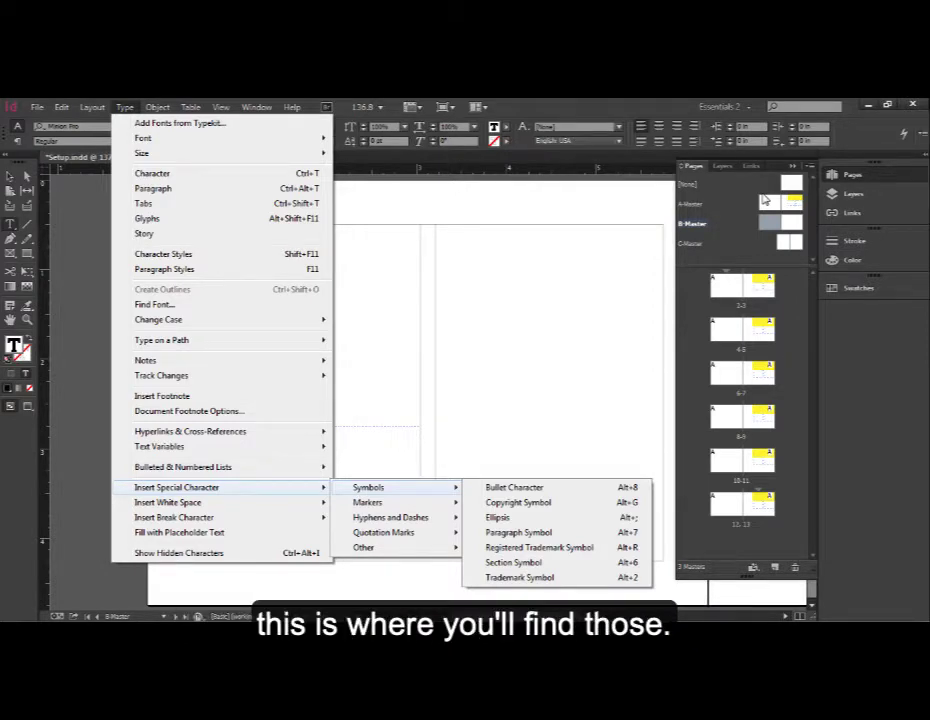
pyautogui.press('Down')
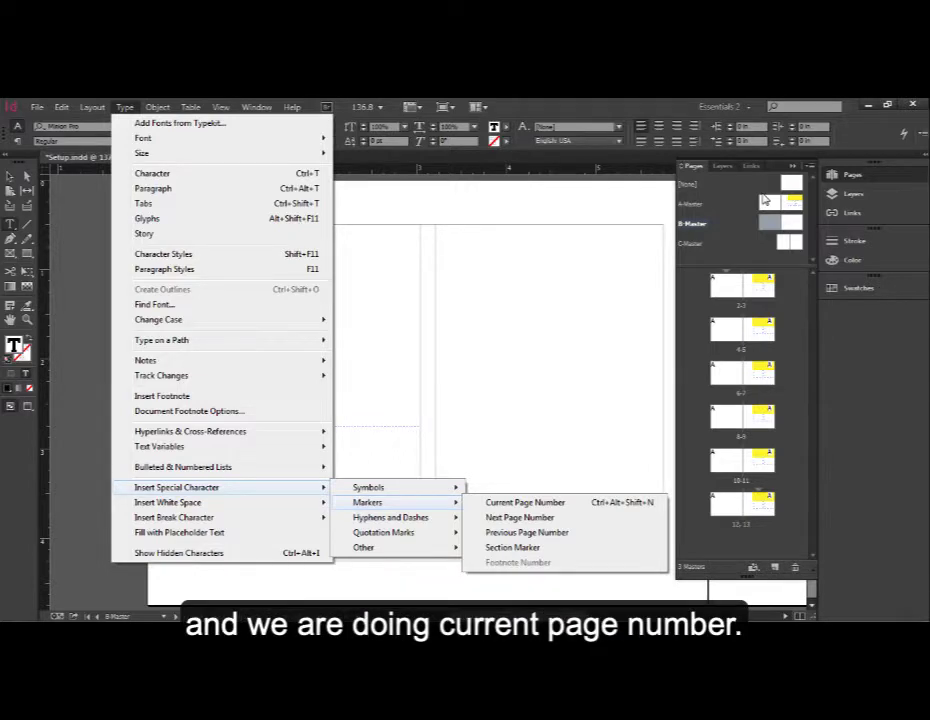
pyautogui.press('Right')
pyautogui.press('Down')
pyautogui.press('Down')
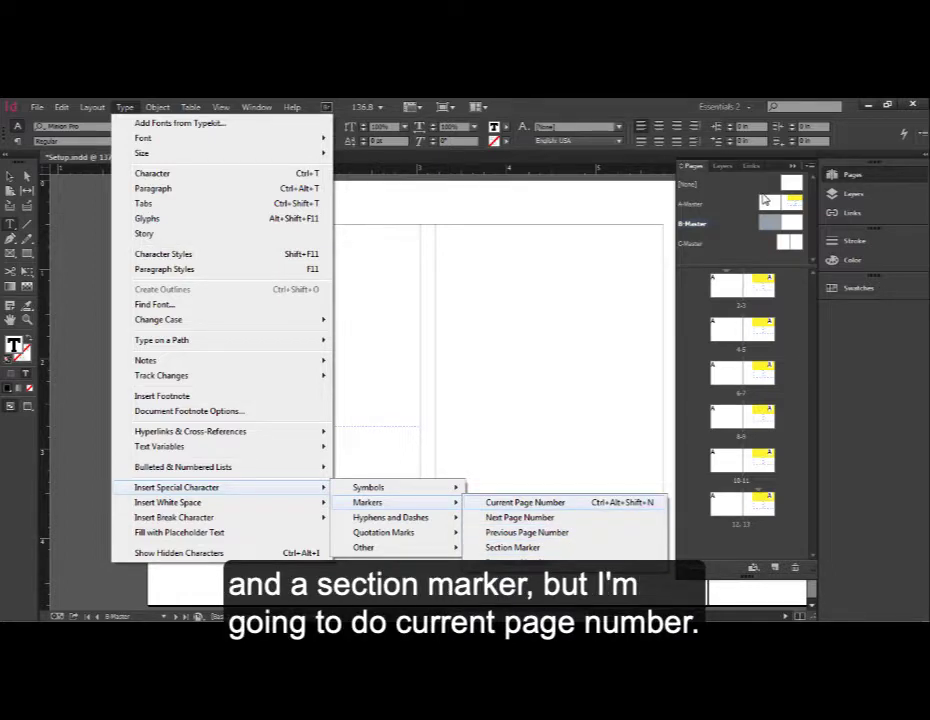
pyautogui.press('Return')
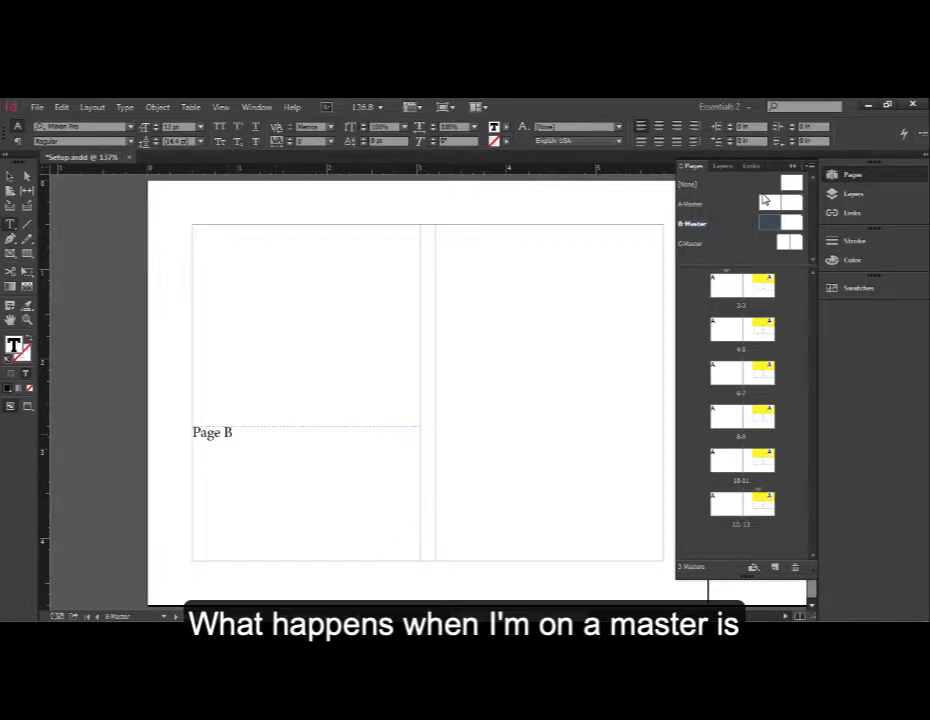
# - Select the page number marker and set its font size to 120 pt
pyautogui.hotkey('shift', 'Left')
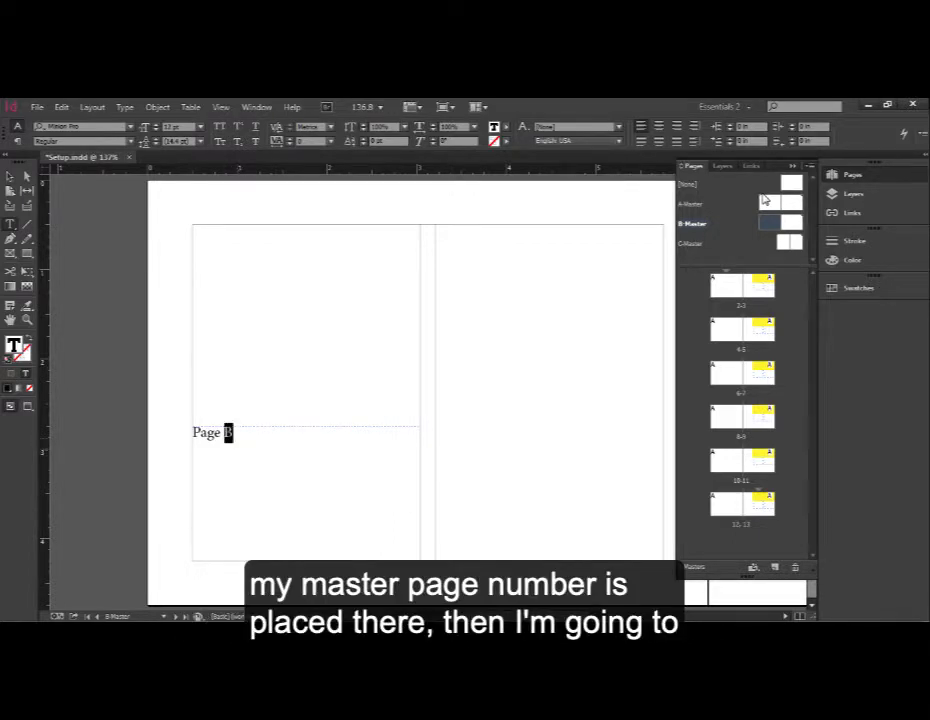
pyautogui.hotkey('alt', 'Down')
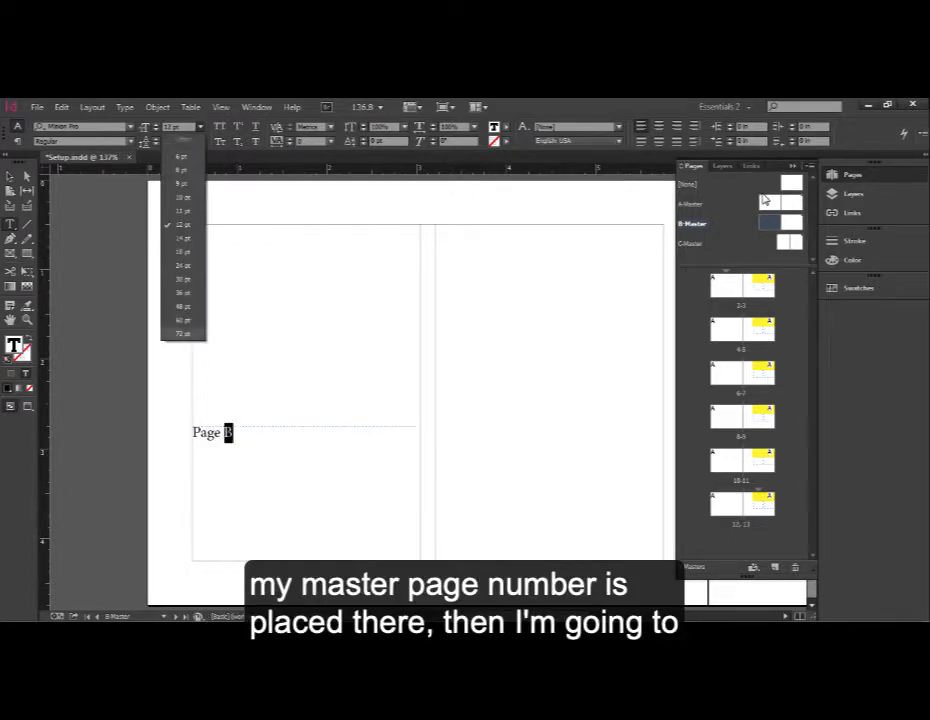
pyautogui.press('Return')
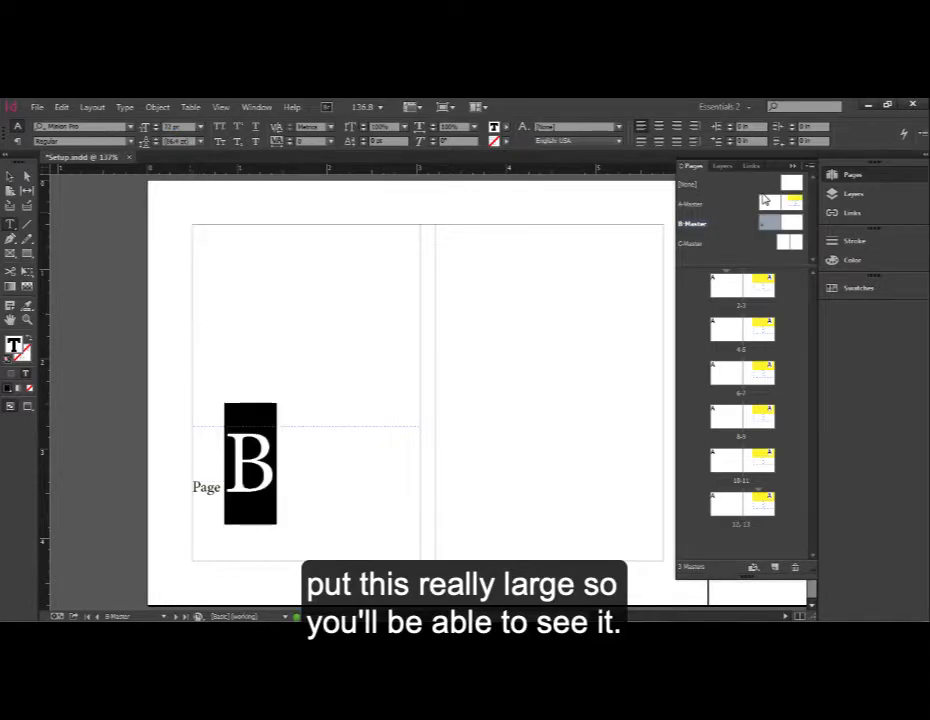
pyautogui.hotkey('ctrl', '6')
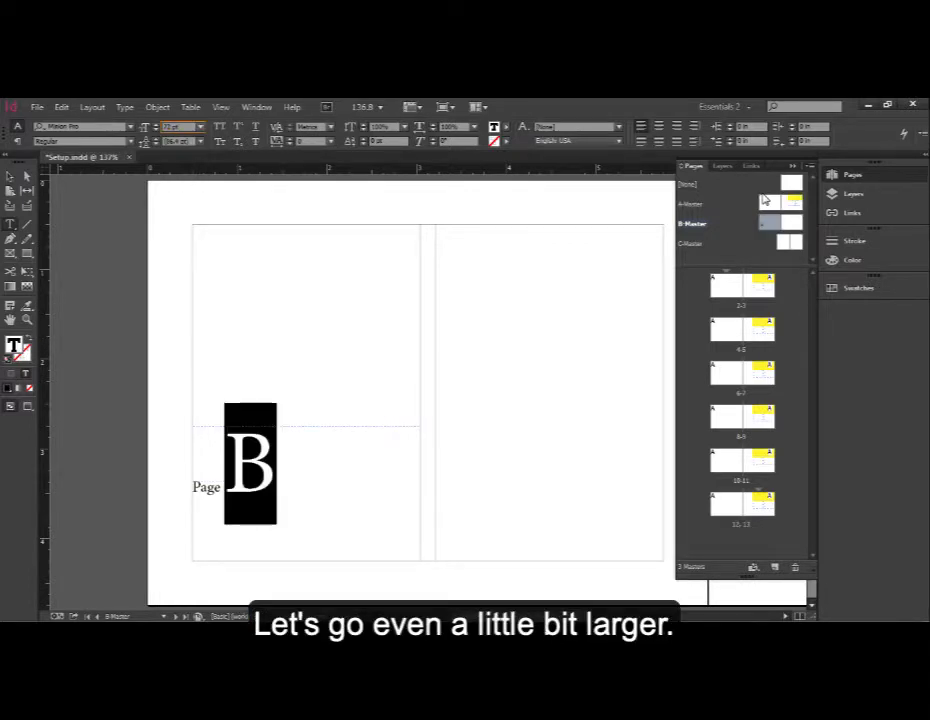
pyautogui.press('BackSpace')
pyautogui.press('BackSpace')
pyautogui.write('120')
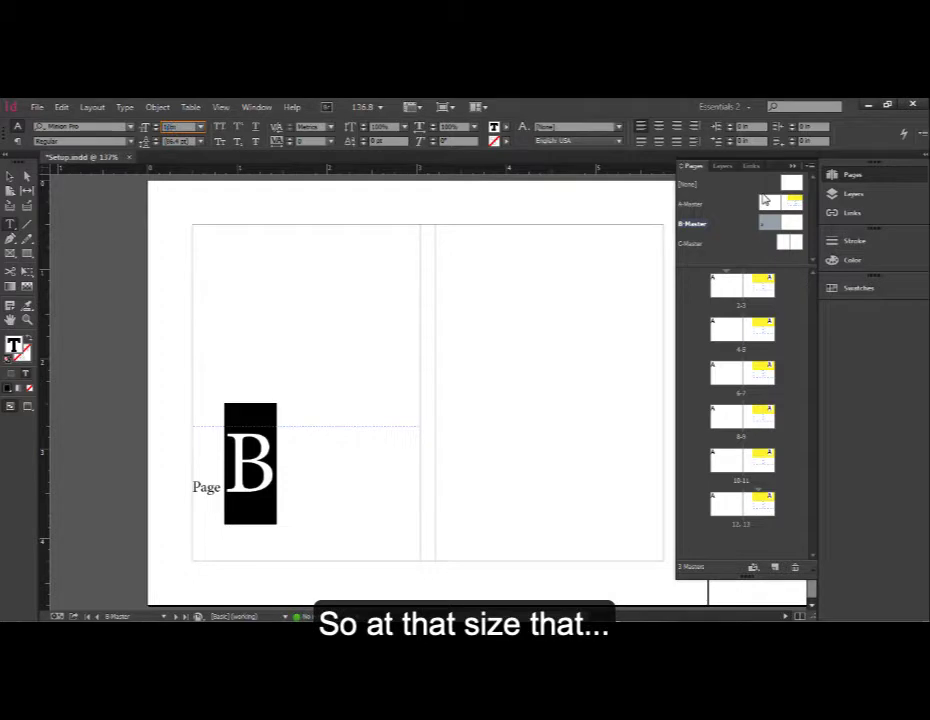
pyautogui.press('Return')
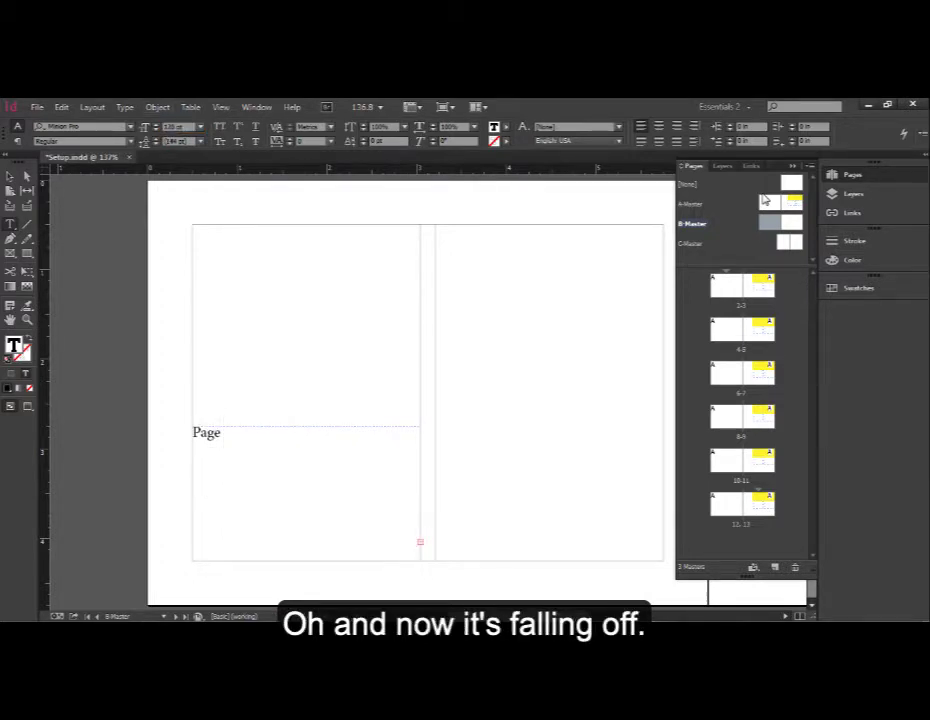
# - Extend the text frame's top edge upward so the enlarged page number marker fits
pyautogui.press('Escape')
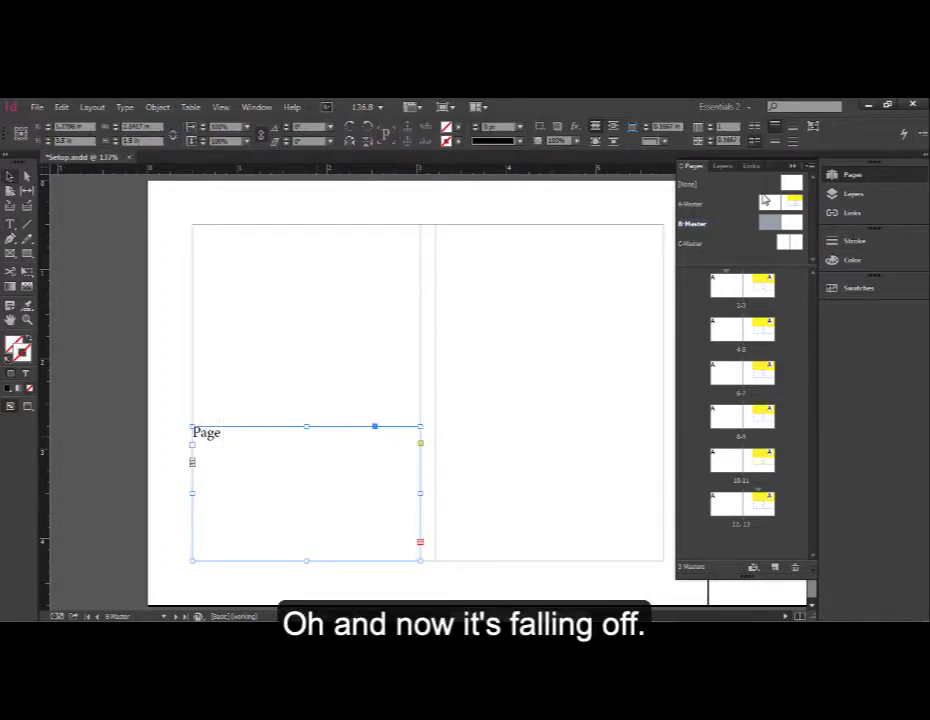
pyautogui.moveTo(306, 426); pyautogui.dragTo(306, 364)
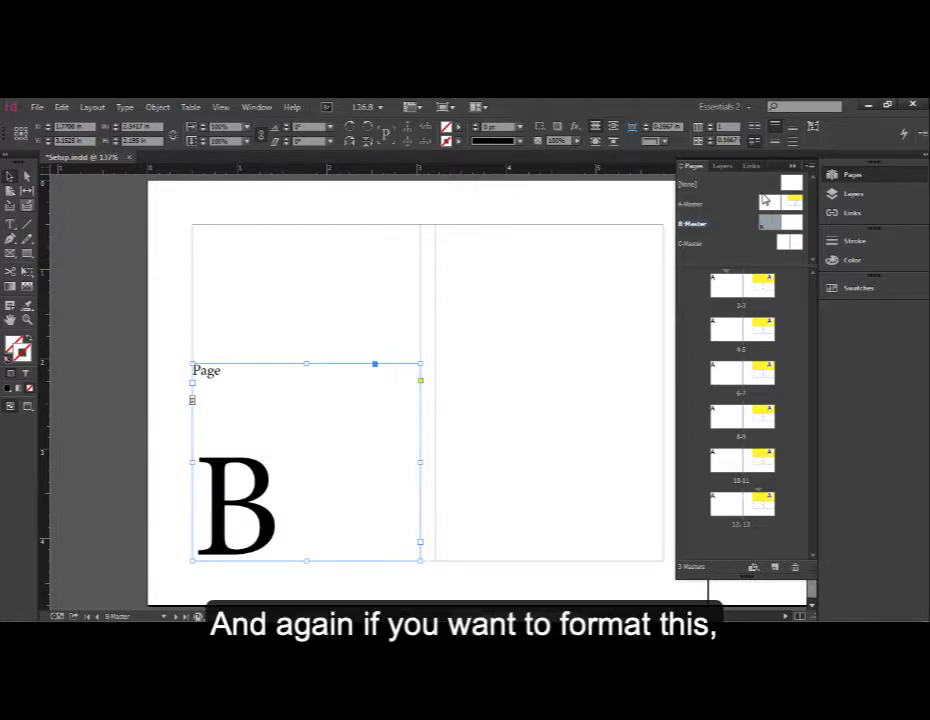
# - Select all the frame's text and change its font to Arial, then deselect
pyautogui.press('t')
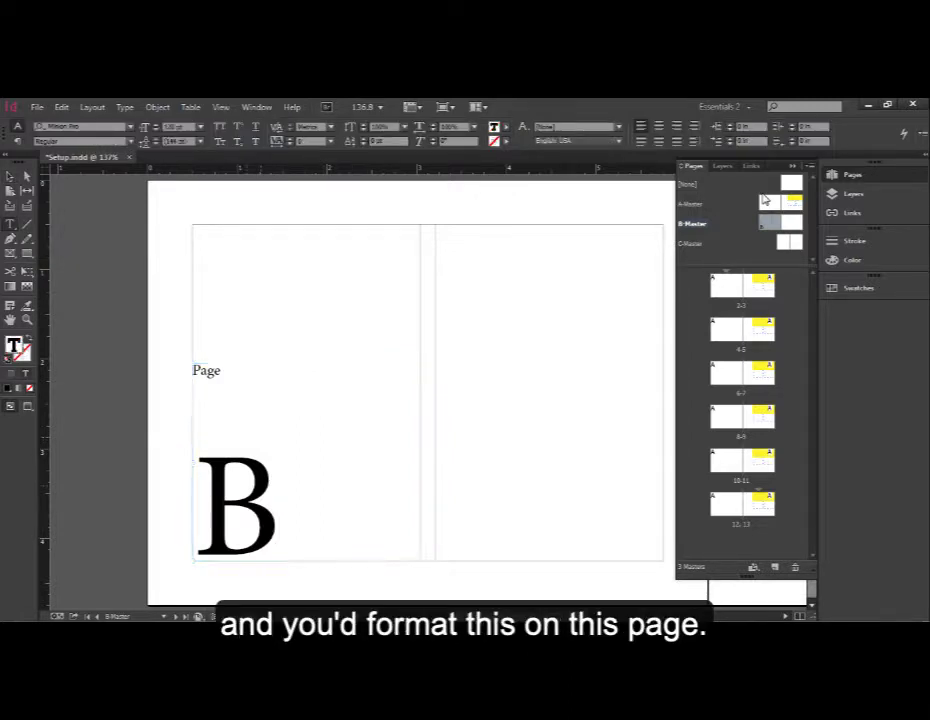
pyautogui.hotkey('ctrl', 'a')
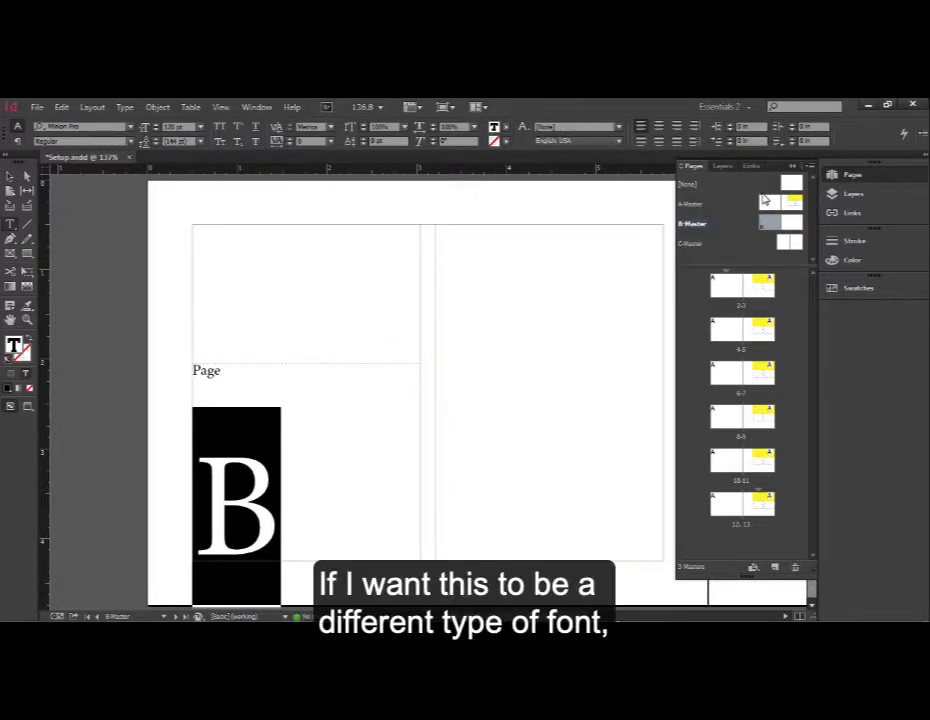
pyautogui.click(130, 127)
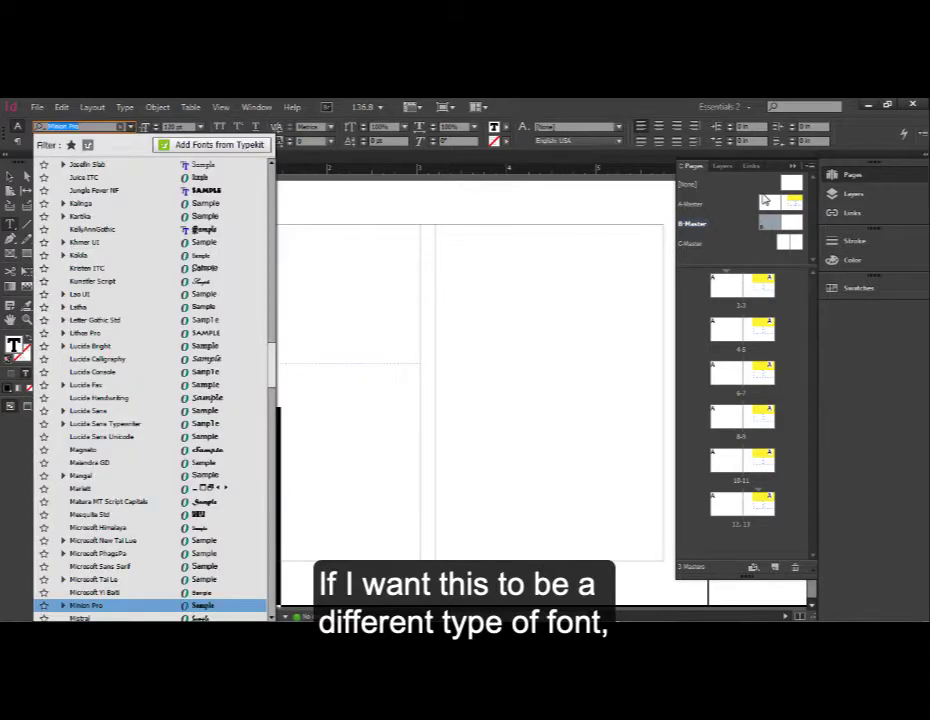
pyautogui.click(94, 190)
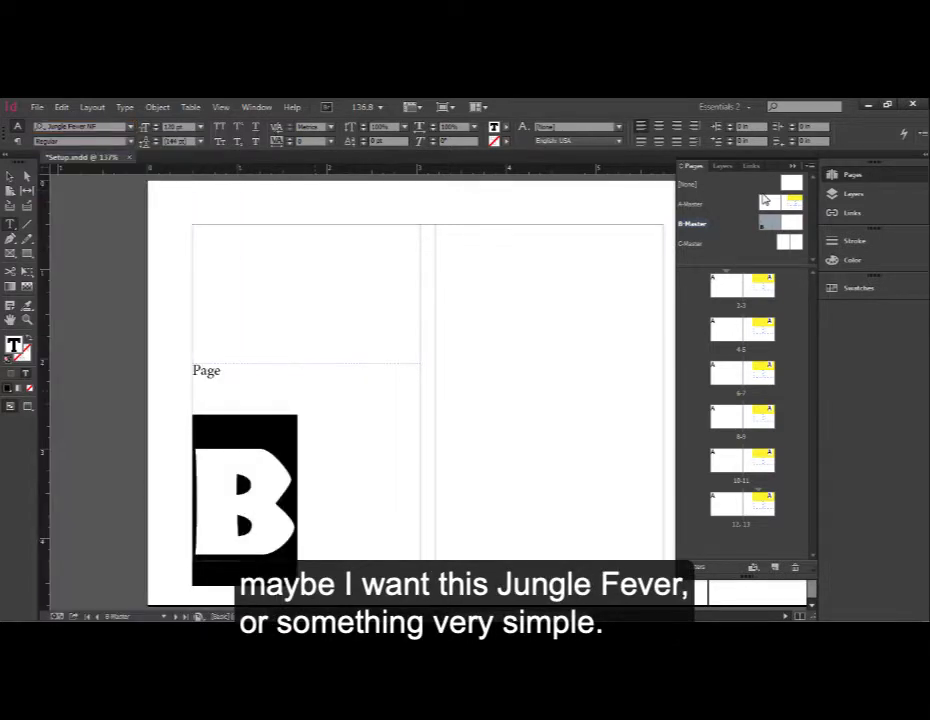
pyautogui.click(130, 127)
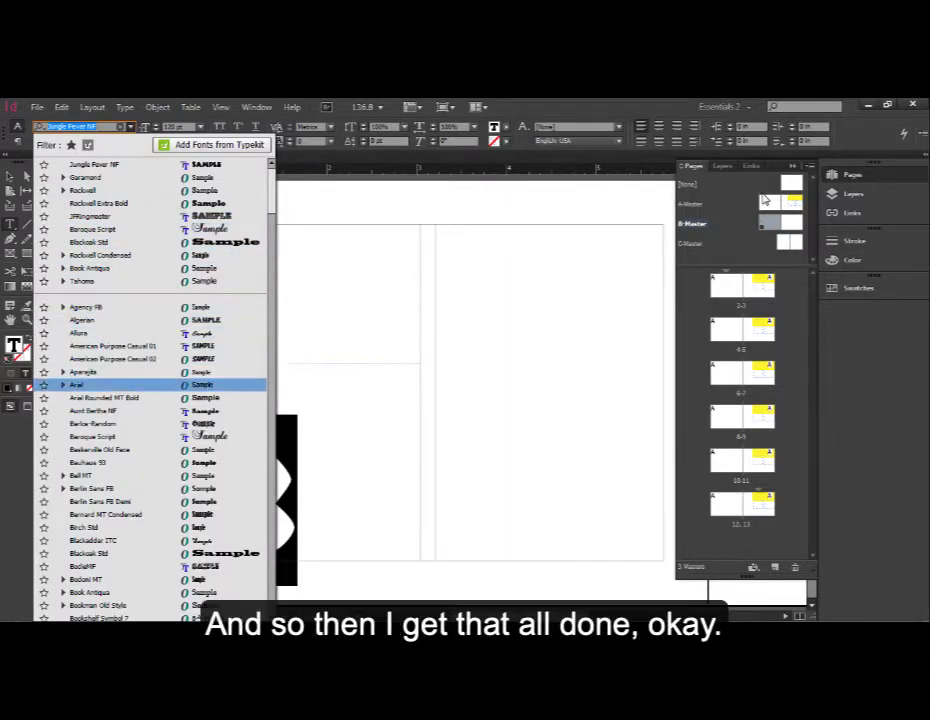
pyautogui.click(76, 384)
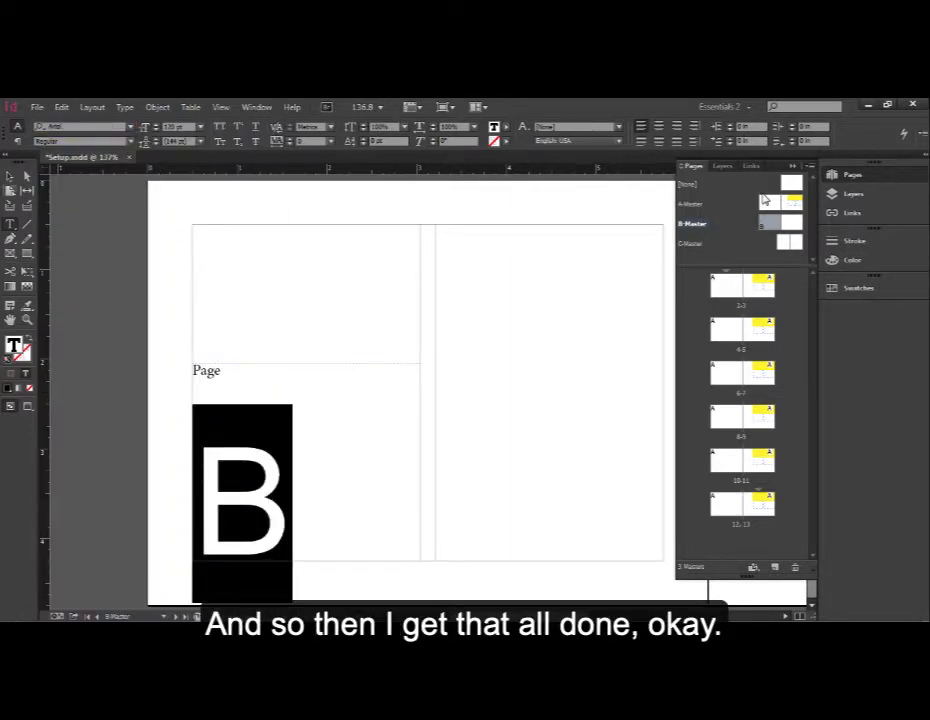
pyautogui.click(10, 176)
pyautogui.click(108, 300)
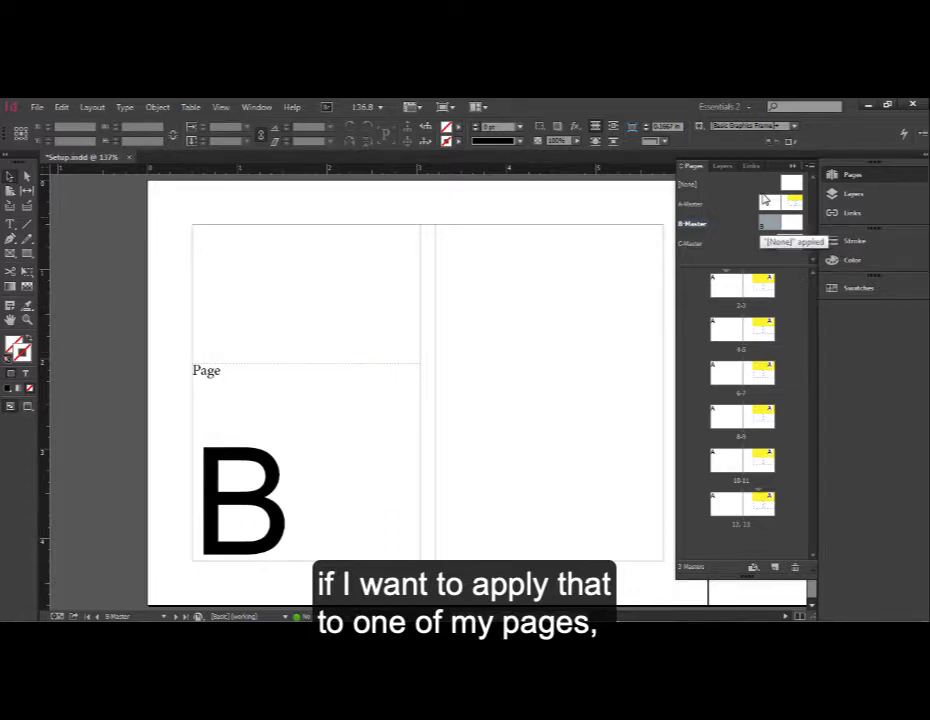
# - Apply B-Master to page 4 and page 6
pyautogui.moveTo(769, 223); pyautogui.dragTo(727, 329)
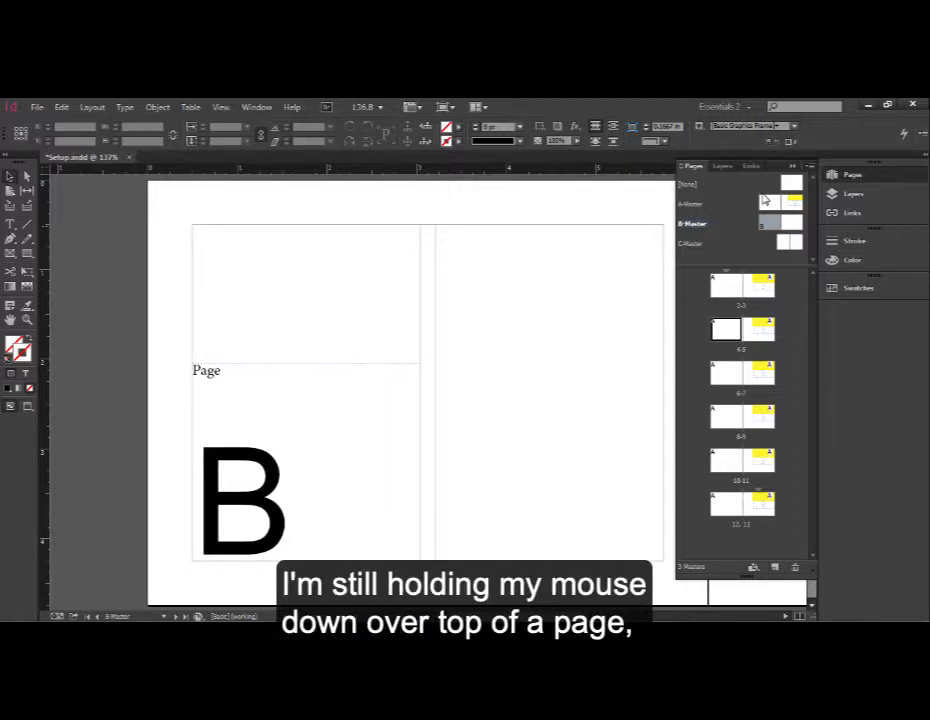
pyautogui.moveTo(727, 329); pyautogui.dragTo(727, 329)
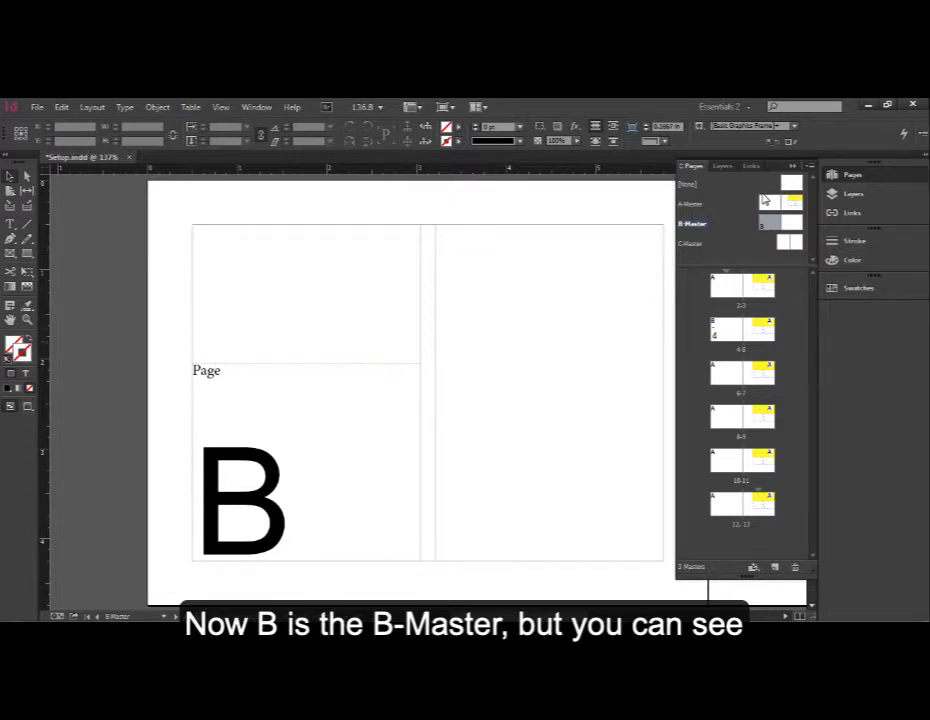
pyautogui.moveTo(769, 223); pyautogui.dragTo(727, 373)
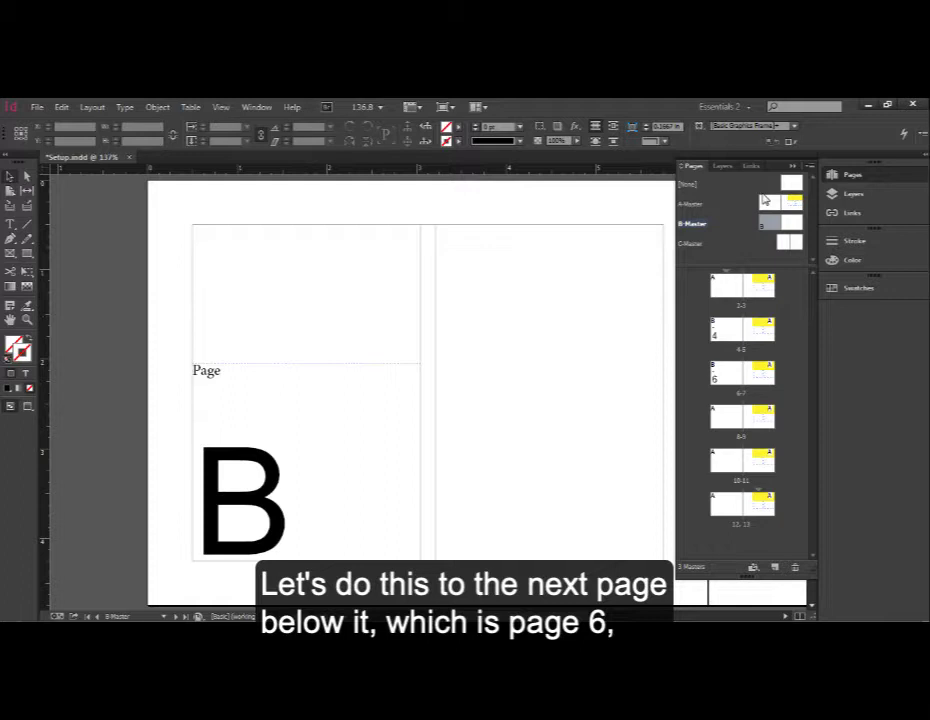
# - View pages 4 and 6 and the B-Master spread to compare the page number markers
pyautogui.doubleClick(727, 330)
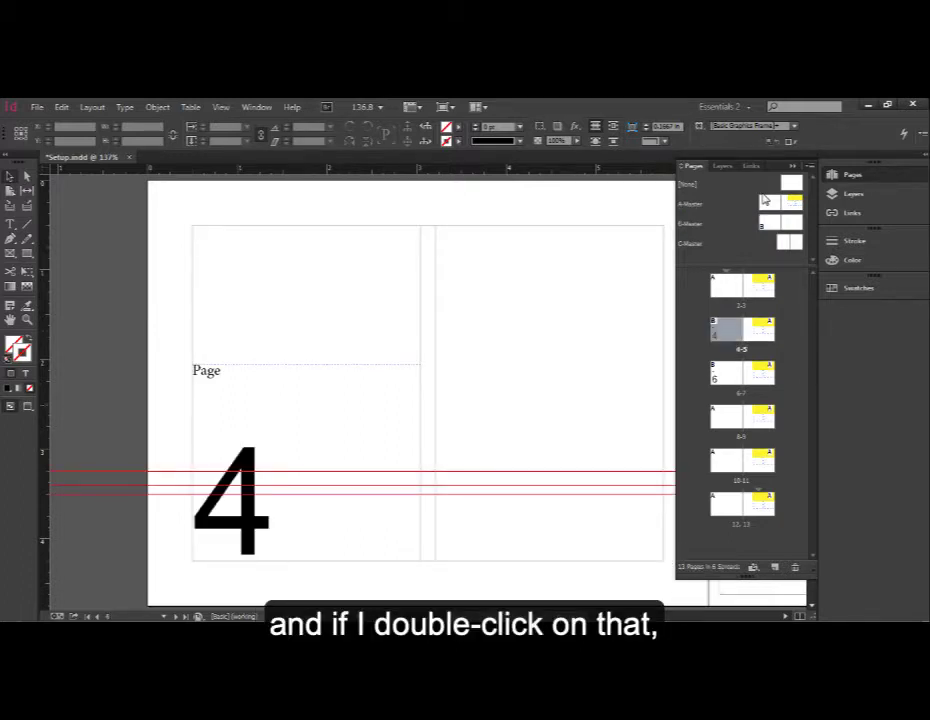
pyautogui.doubleClick(727, 373)
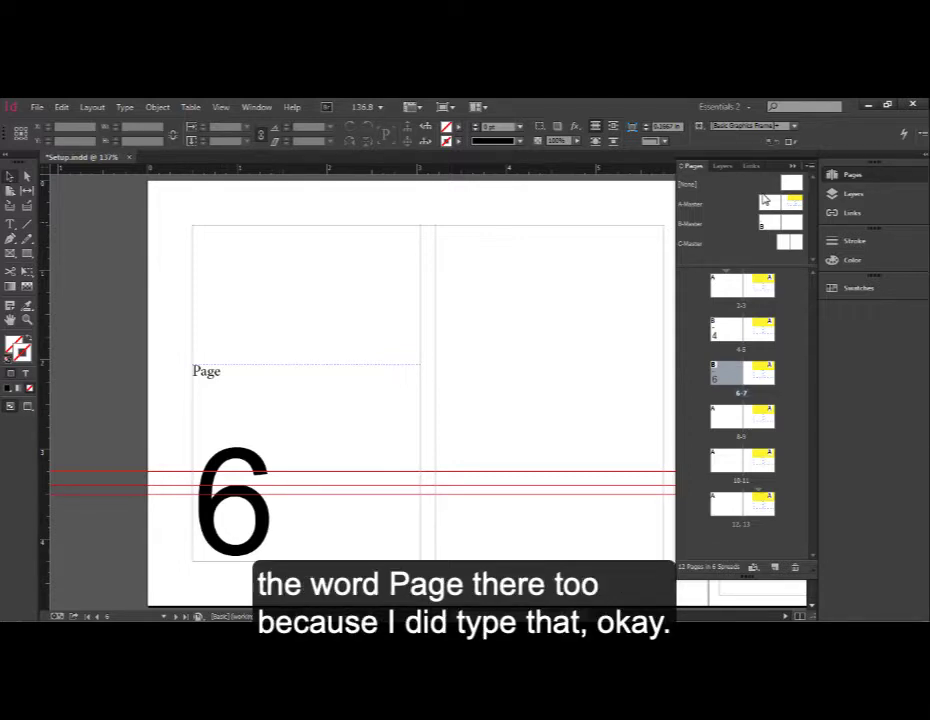
pyautogui.doubleClick(768, 221)
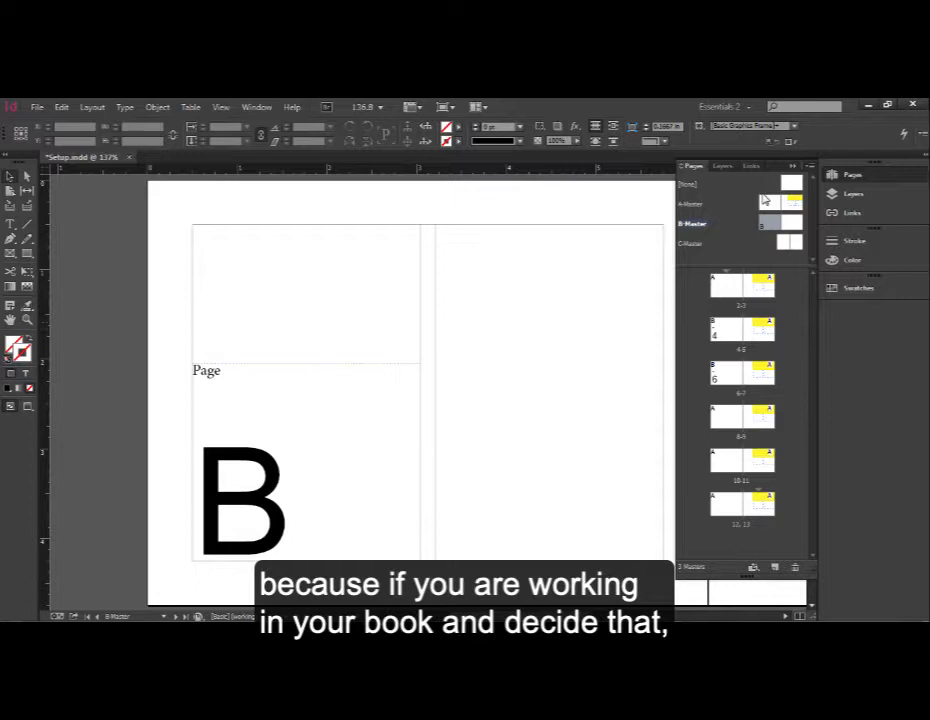
# - Reorder the document by moving the B-Master pages further down the page sequence
pyautogui.click(726, 331)
pyautogui.moveTo(726, 331); pyautogui.dragTo(743, 374)
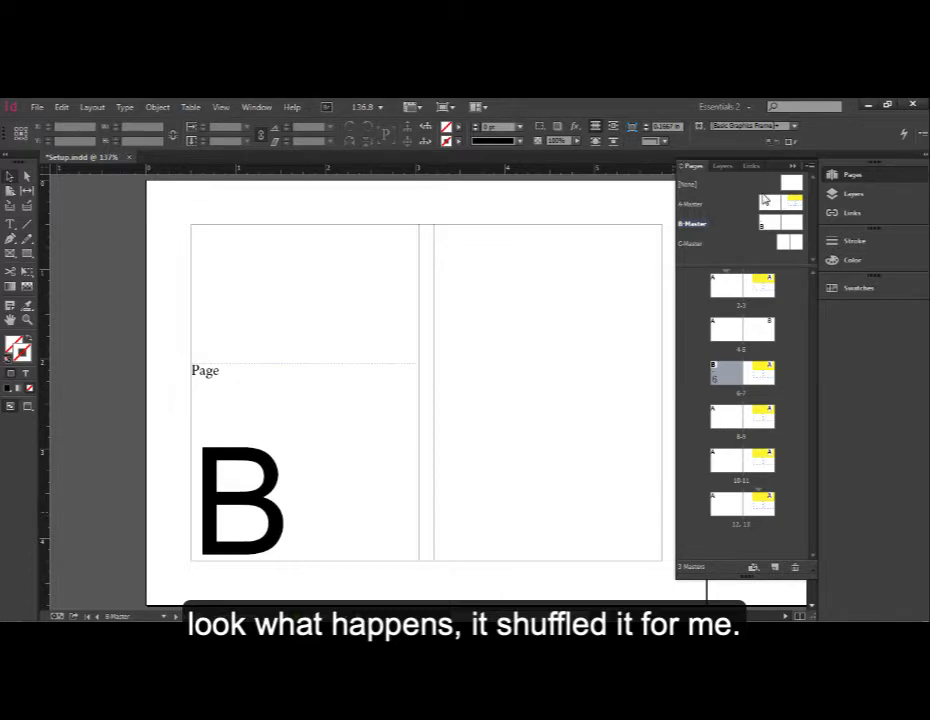
pyautogui.moveTo(726, 374); pyautogui.dragTo(742, 418)
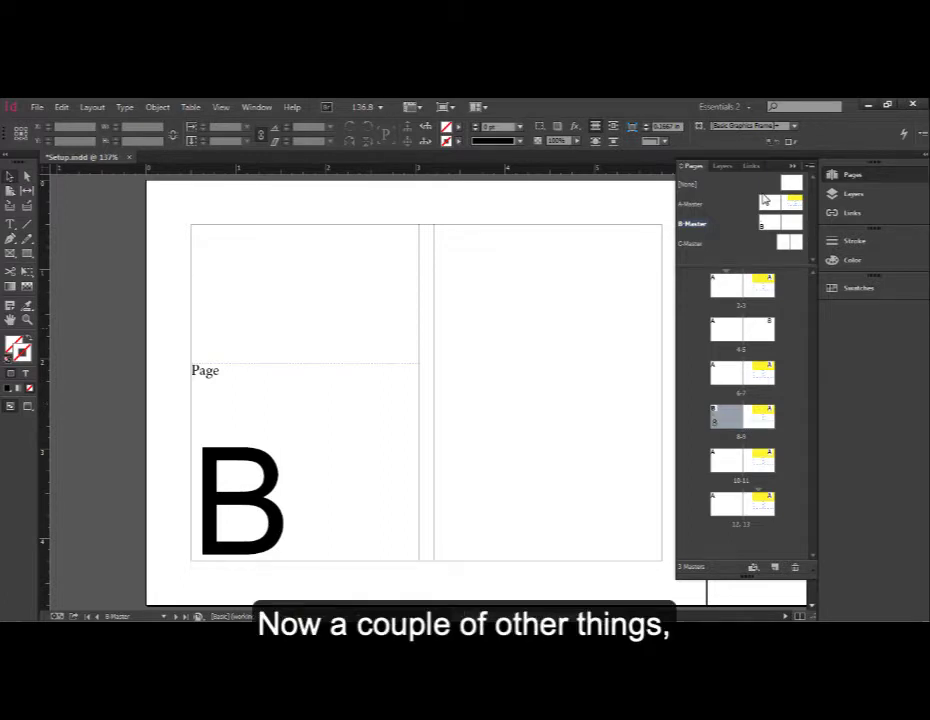
# - On page 4, draw a text frame and enter the text "January - March"
pyautogui.doubleClick(727, 328)
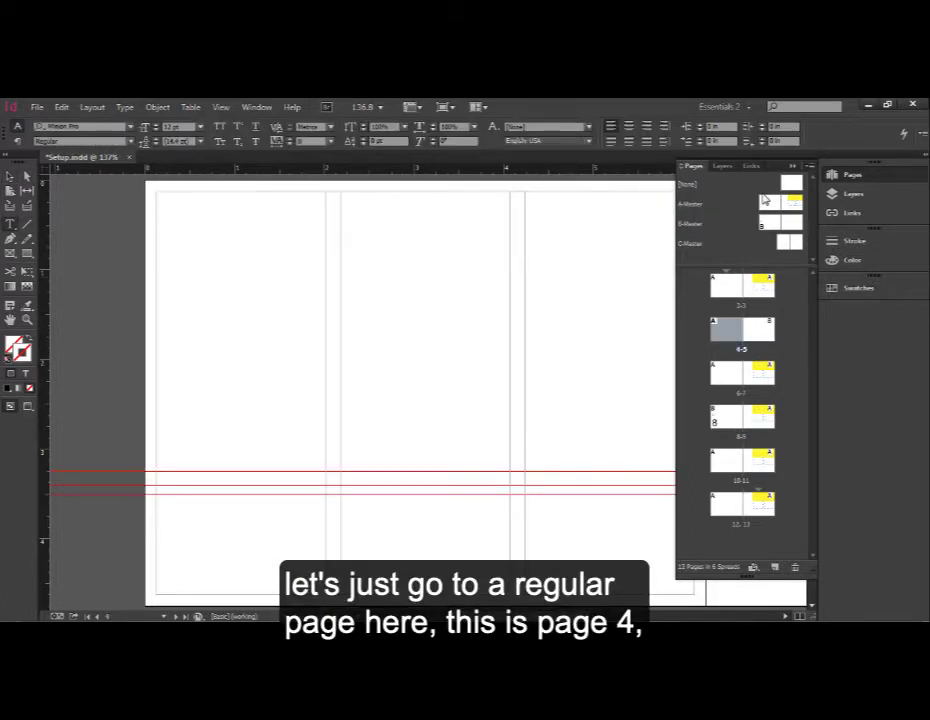
pyautogui.moveTo(156, 270); pyautogui.dragTo(325, 366)
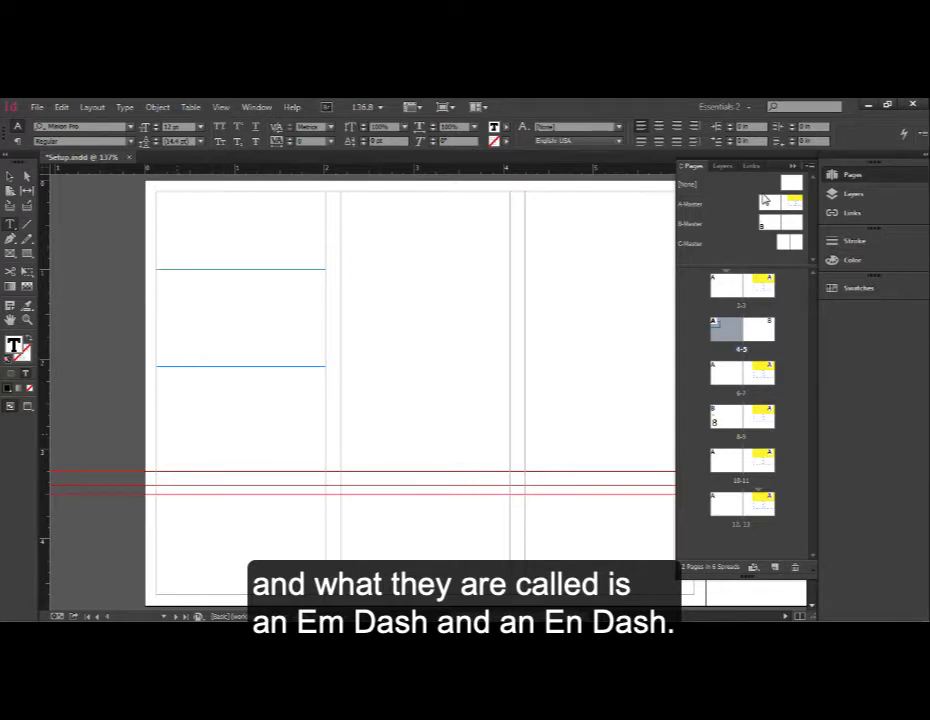
pyautogui.write('January')
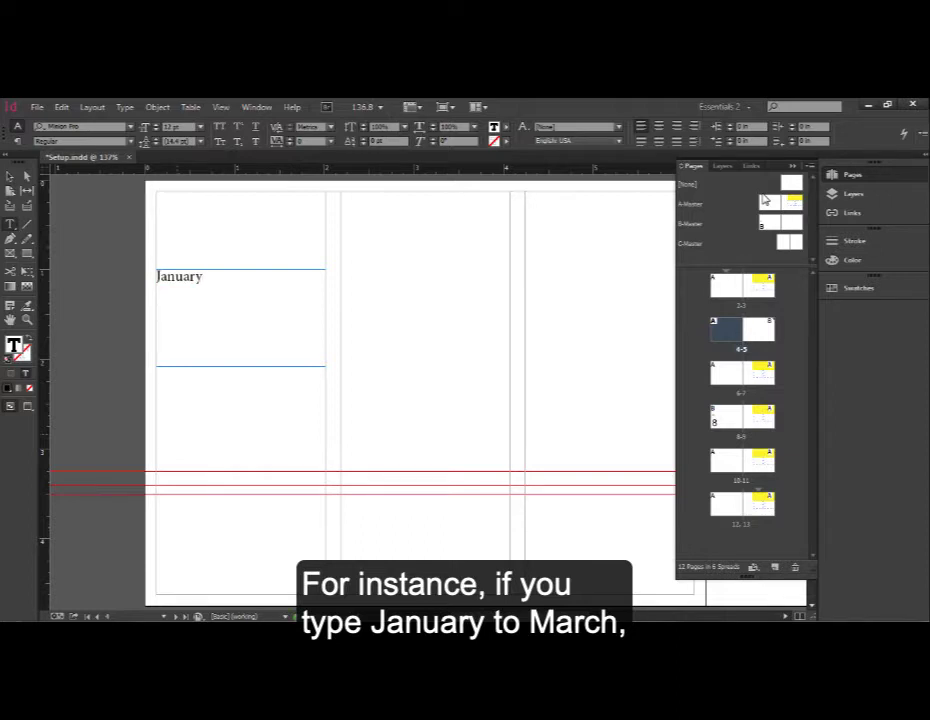
pyautogui.write(' - March')
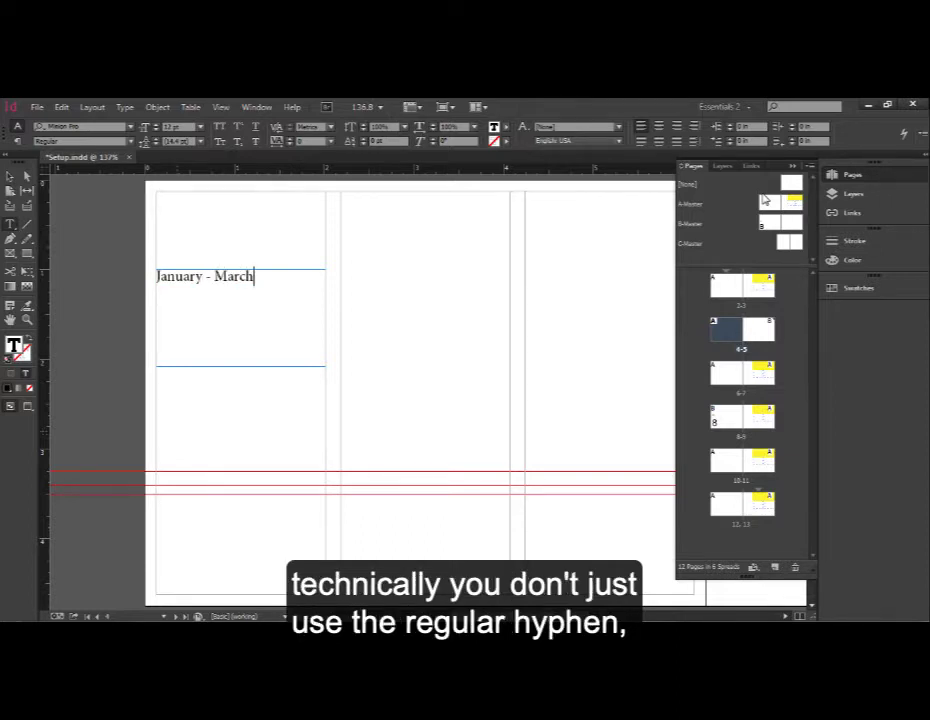
# - Replace the hyphen between January and March with an Em Dash special character
pyautogui.press('Left')
pyautogui.press('Left')
pyautogui.press('Left')
pyautogui.press('Left')
pyautogui.press('Left')
pyautogui.press('Left')
pyautogui.hotkey('shift', 'Left')
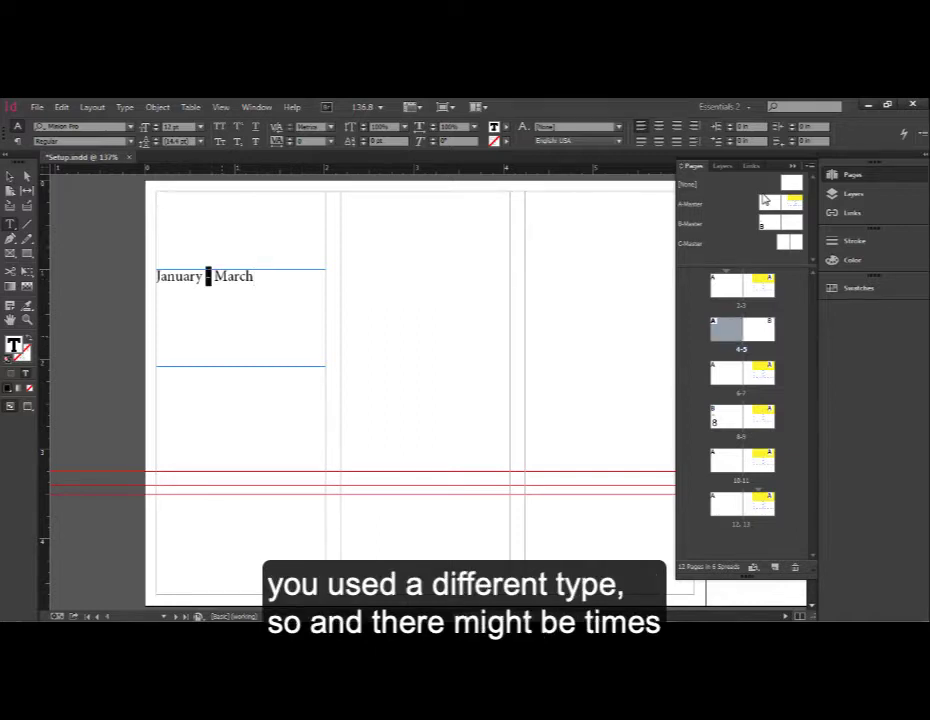
pyautogui.press('End')
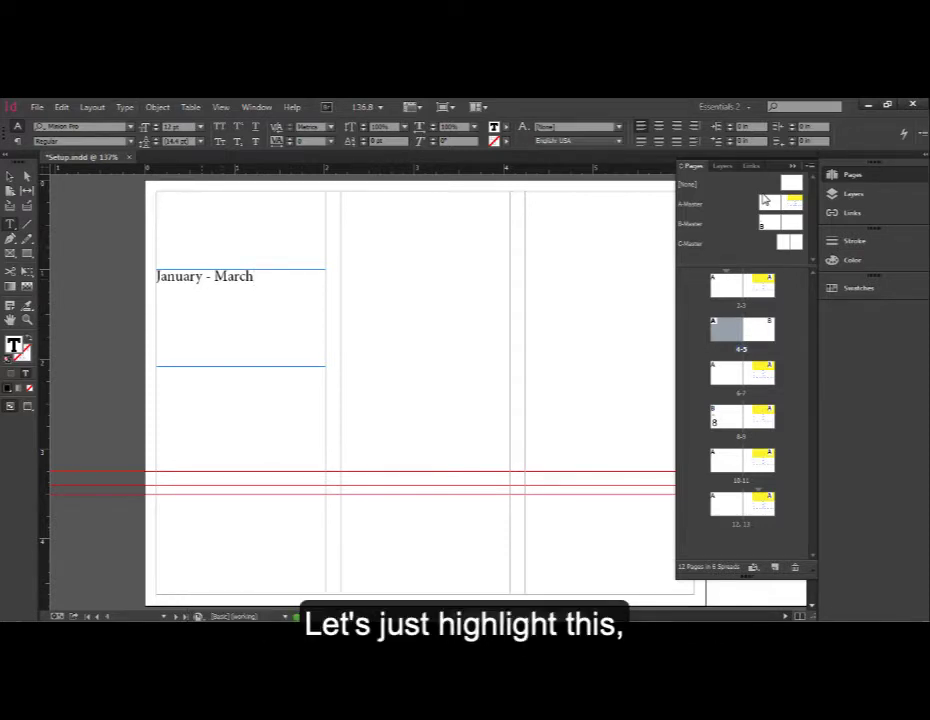
pyautogui.hotkey('ctrl', 'Left')
pyautogui.hotkey('shift', 'Left')
pyautogui.hotkey('shift', 'Left')
pyautogui.click(125, 107)
pyautogui.moveTo(177, 487)
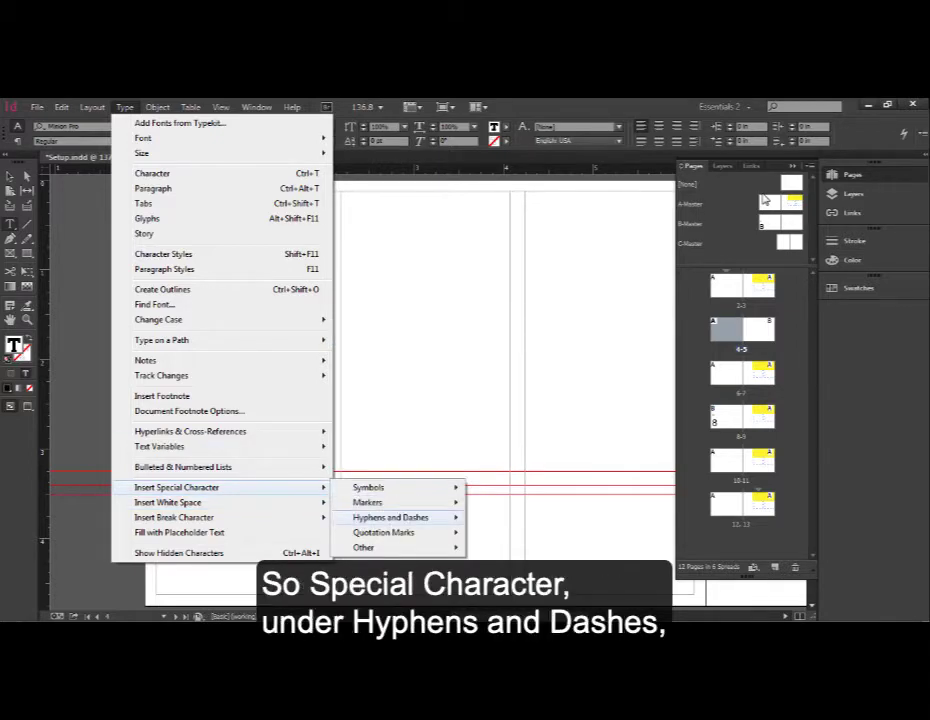
pyautogui.moveTo(390, 517)
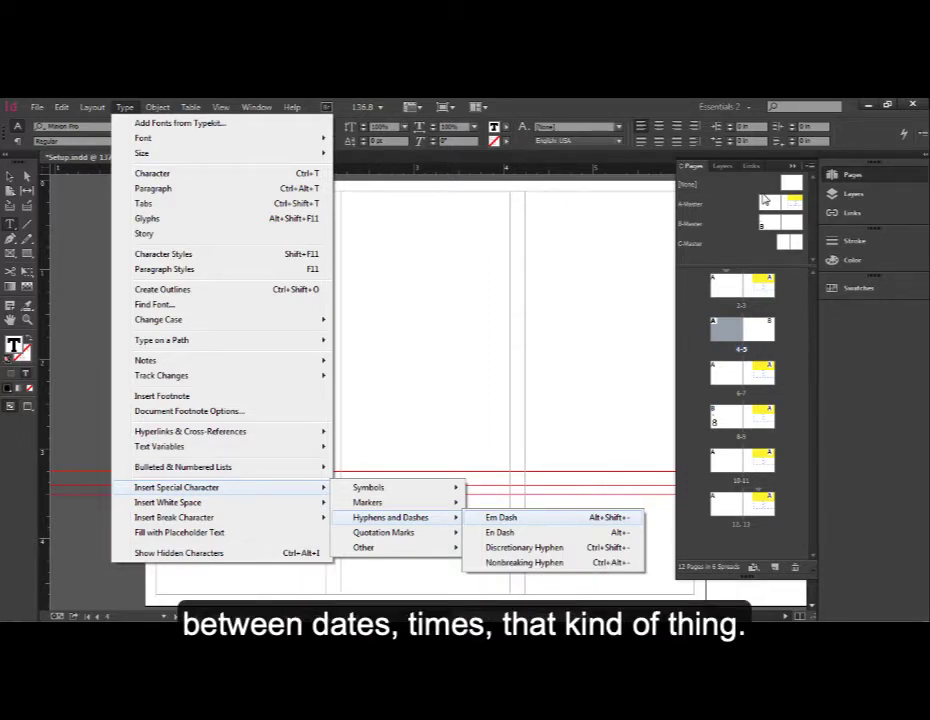
pyautogui.click(520, 517)
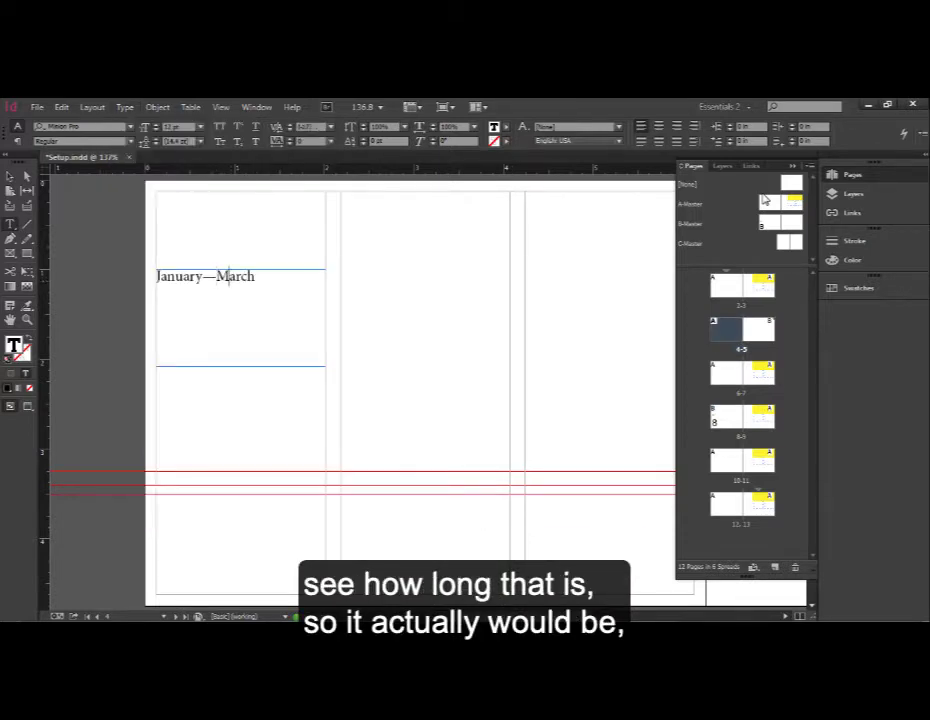
# - Replace the M of March with a lowercase m to compare it with the dash width
pyautogui.hotkey('shift', 'Right')
pyautogui.write('m')
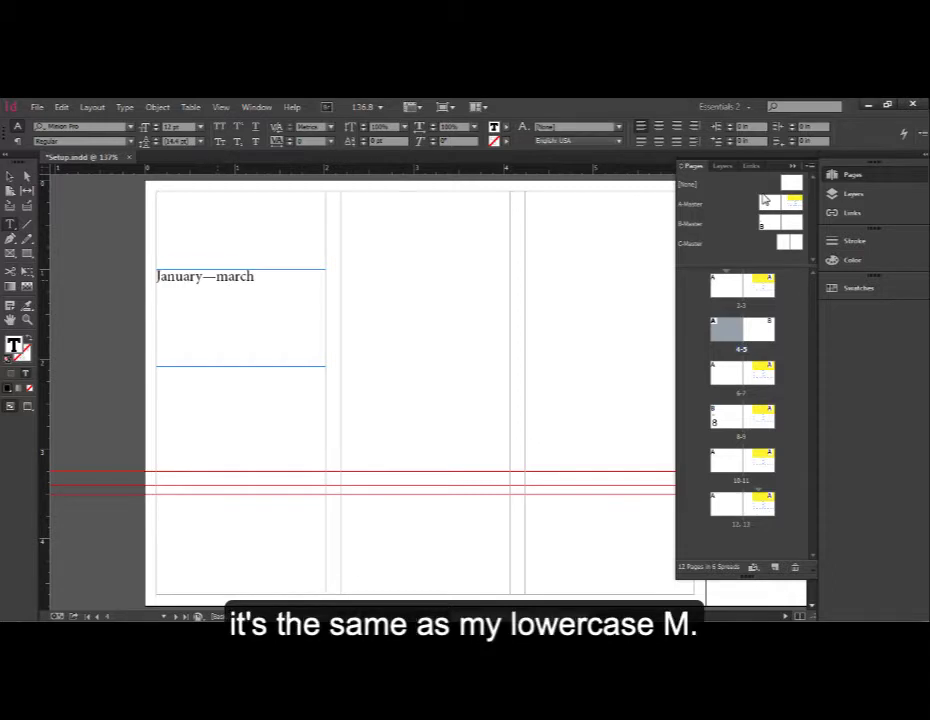
# - Replace the em dash between January and march with an En Dash special character
pyautogui.press('Left')
pyautogui.hotkey('shift', 'Left')
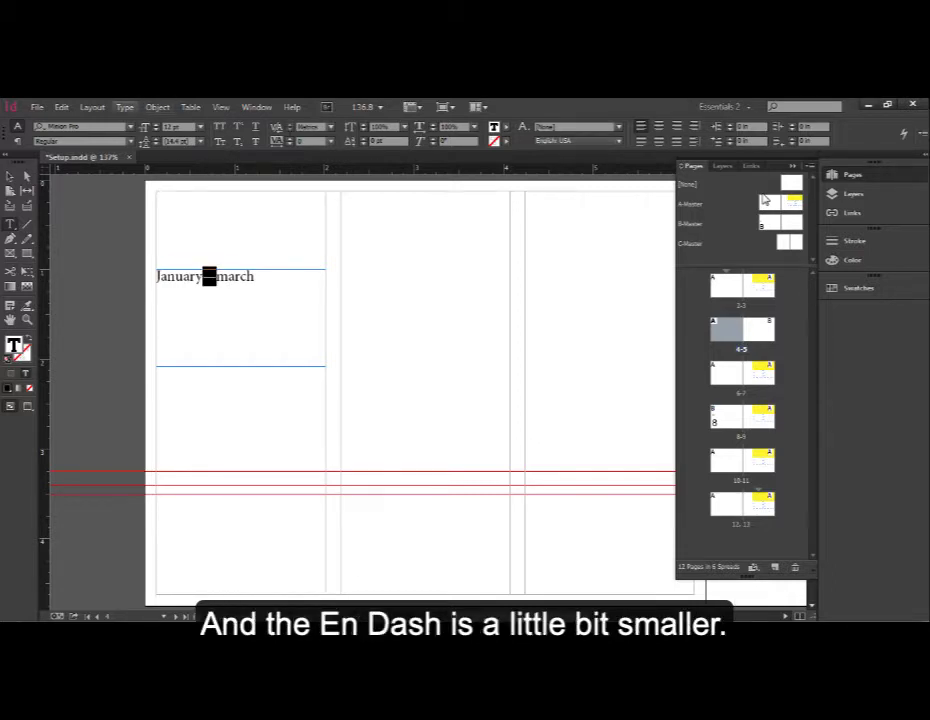
pyautogui.click(125, 107)
pyautogui.moveTo(177, 487)
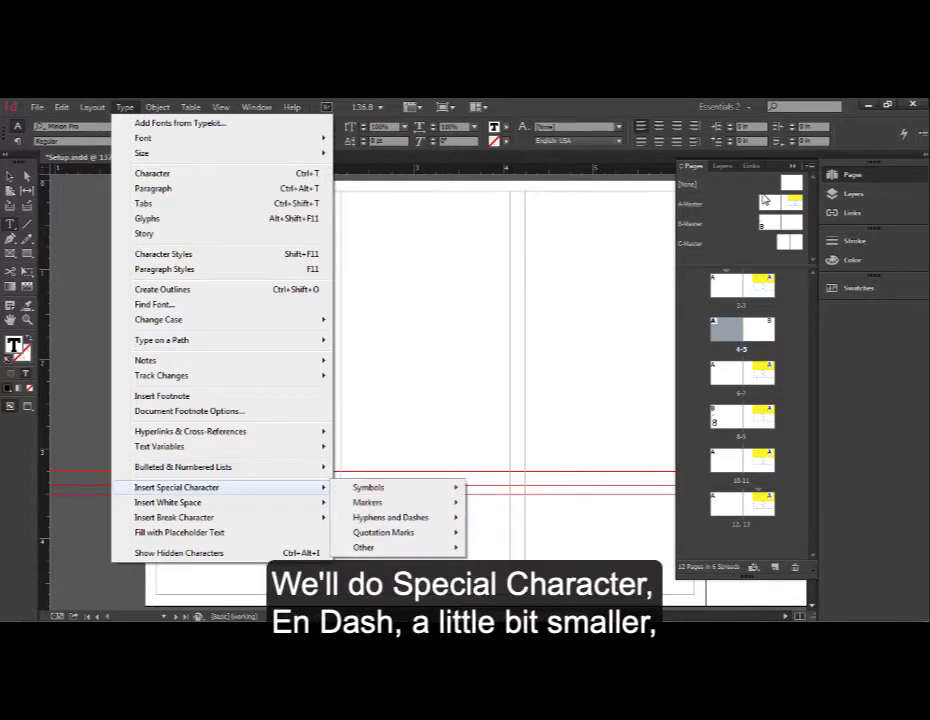
pyautogui.moveTo(390, 517)
pyautogui.click(500, 532)
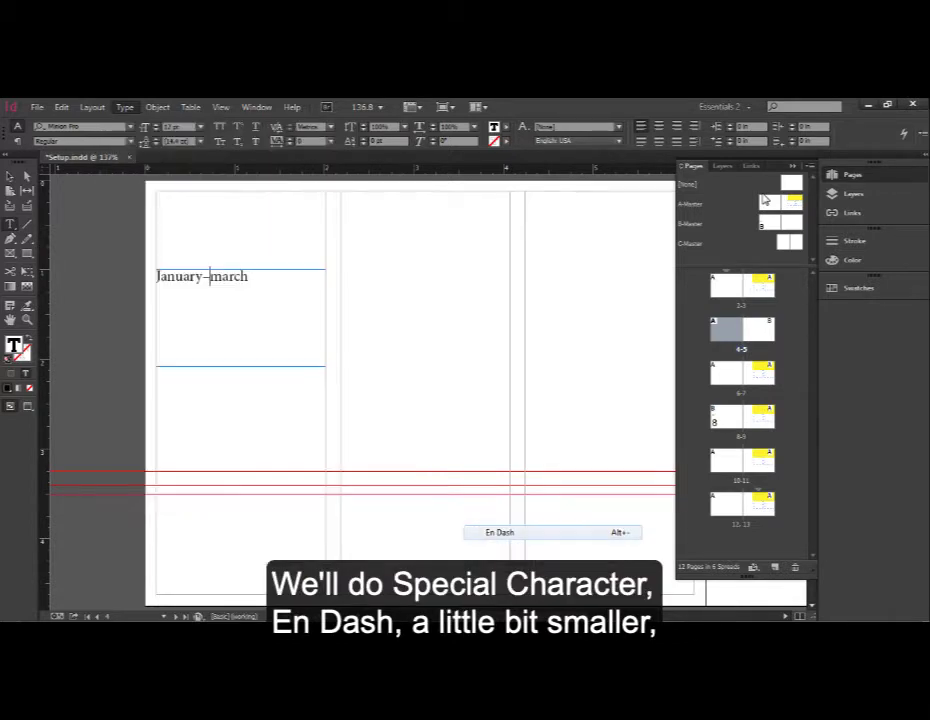
# - Restore the capital M at the start of March after briefly trying a lowercase n
pyautogui.hotkey('shift', 'Right')
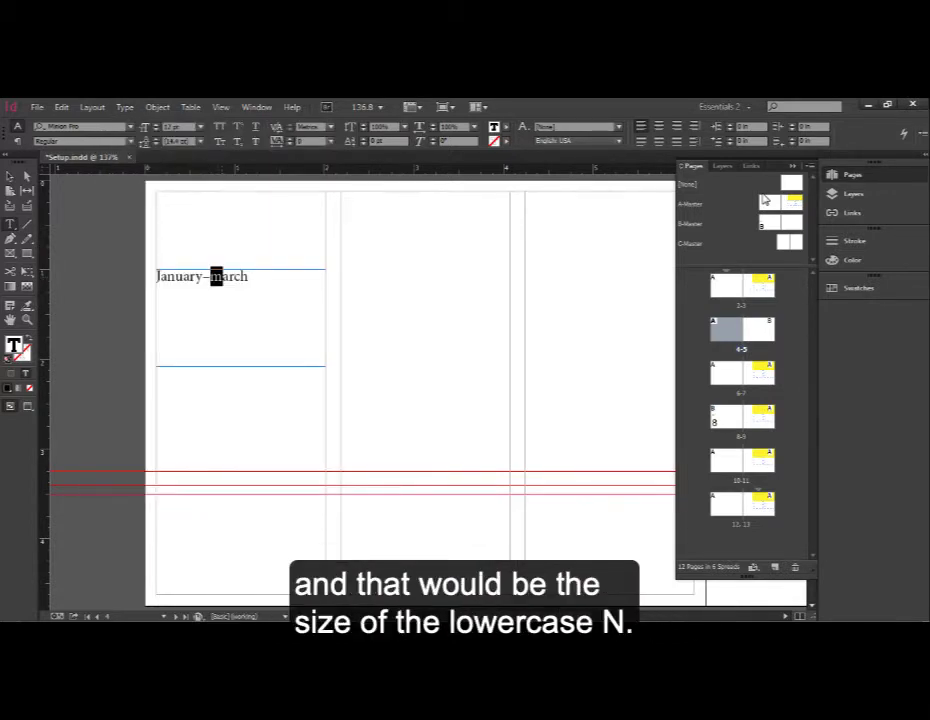
pyautogui.write('n')
pyautogui.press('BackSpace')
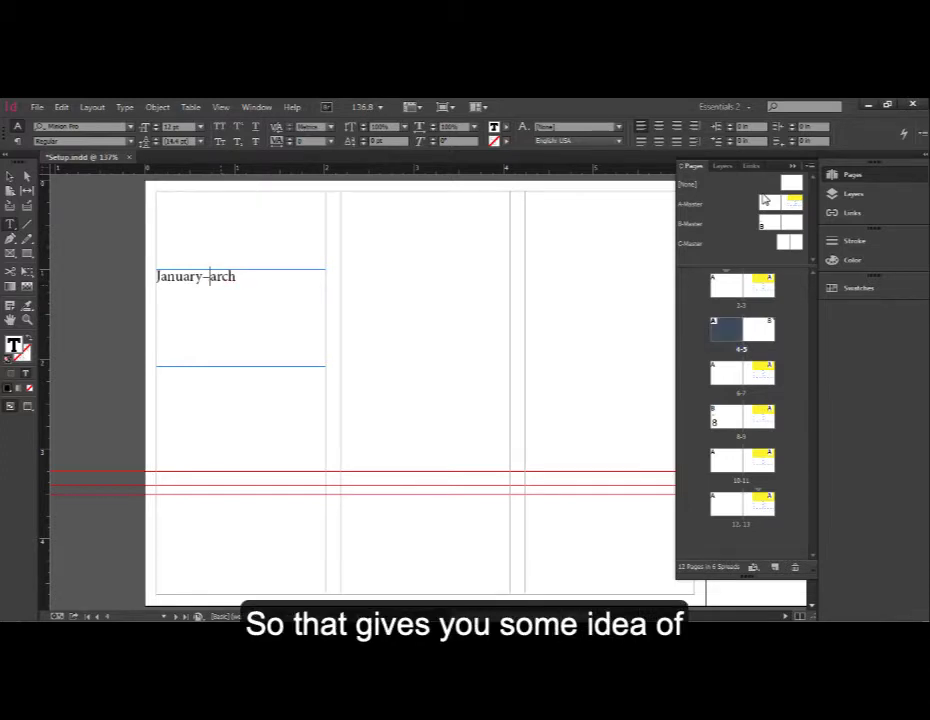
pyautogui.write('M')
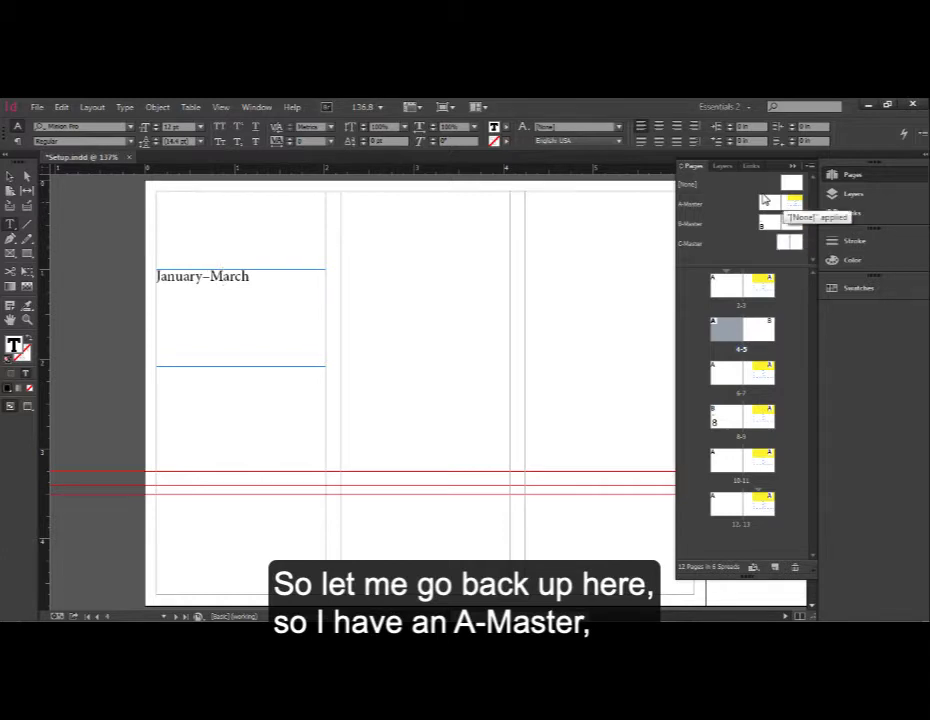
# - Open the A-Master spread and move the Pages panel out as a floating panel beside the spread
pyautogui.doubleClick(765, 201)
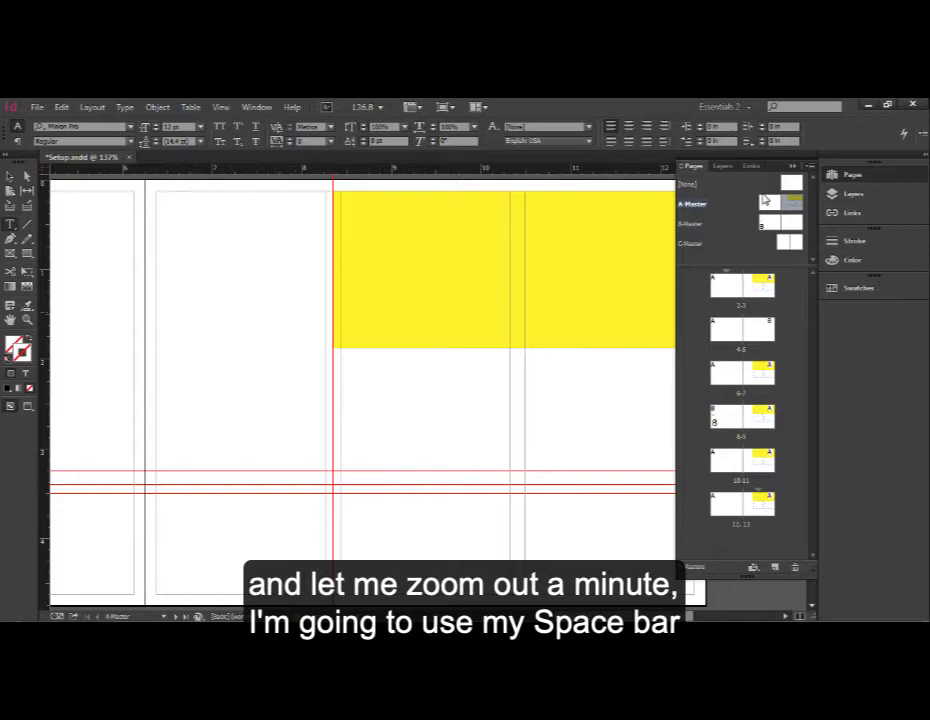
pyautogui.hotkey('ctrl', '-')
pyautogui.hotkey('ctrl', '-')
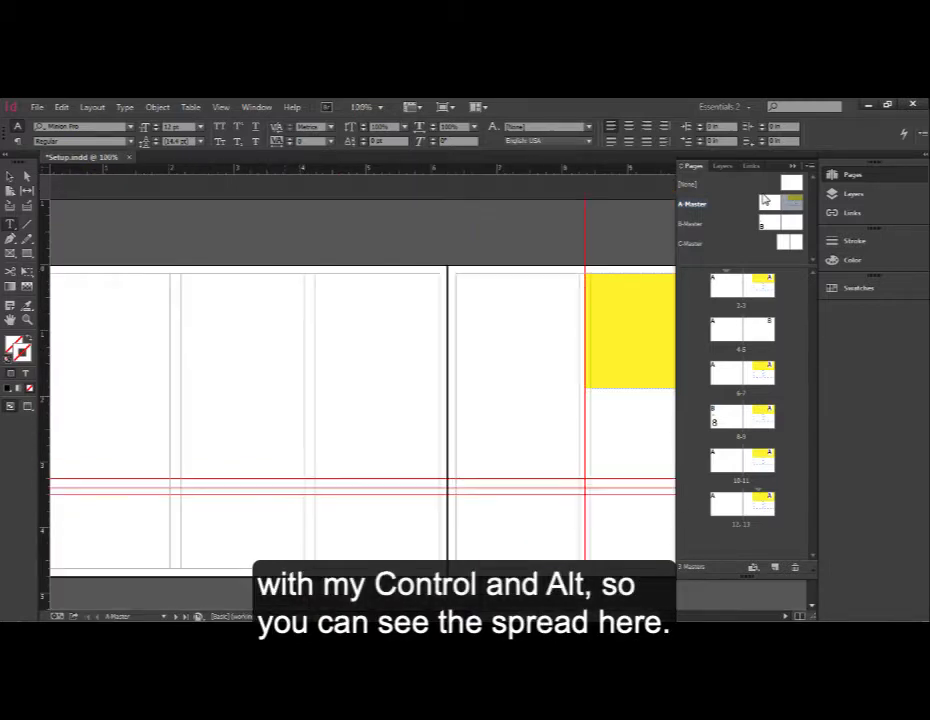
pyautogui.hotkey('ctrl', '-')
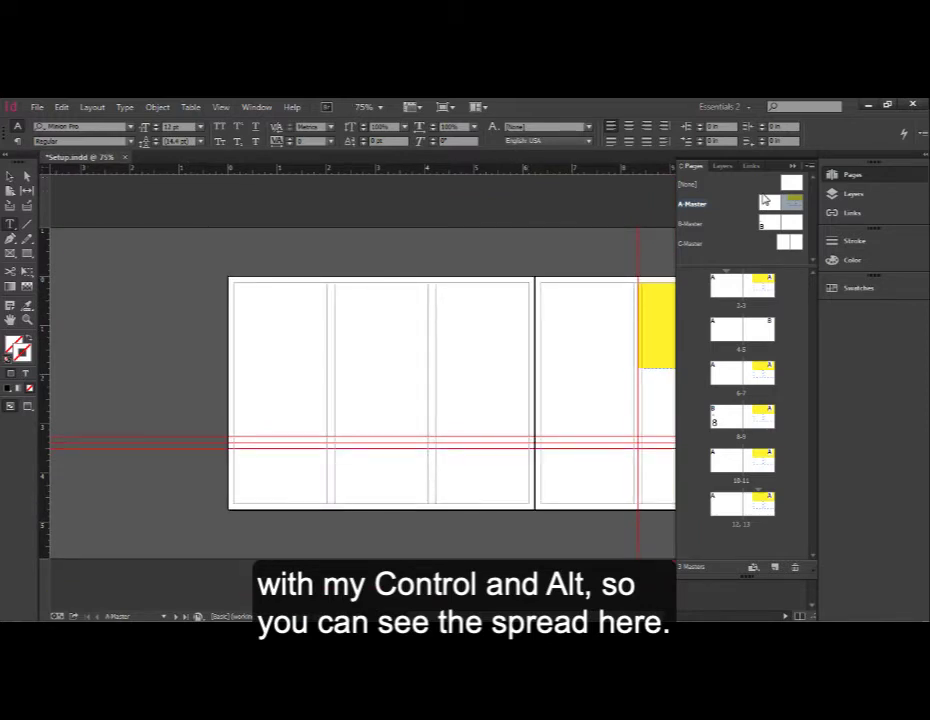
pyautogui.moveTo(692, 166); pyautogui.dragTo(671, 192)
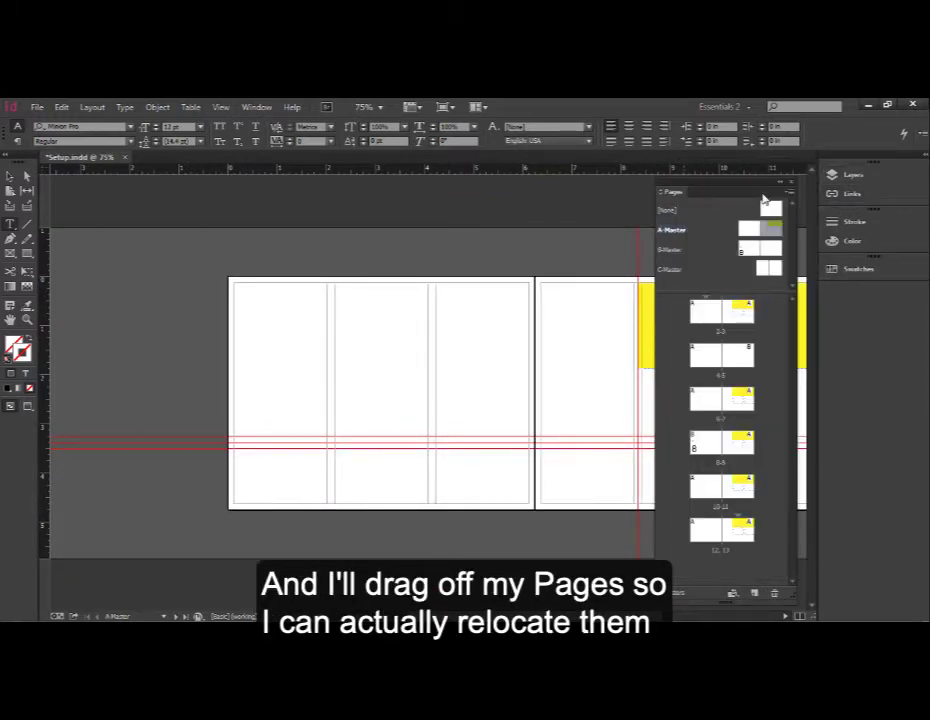
pyautogui.moveTo(764, 196)
pyautogui.mouseDown()
pyautogui.moveTo(663, 211)
pyautogui.moveTo(207, 211)
pyautogui.moveTo(193, 199)
pyautogui.mouseUp()
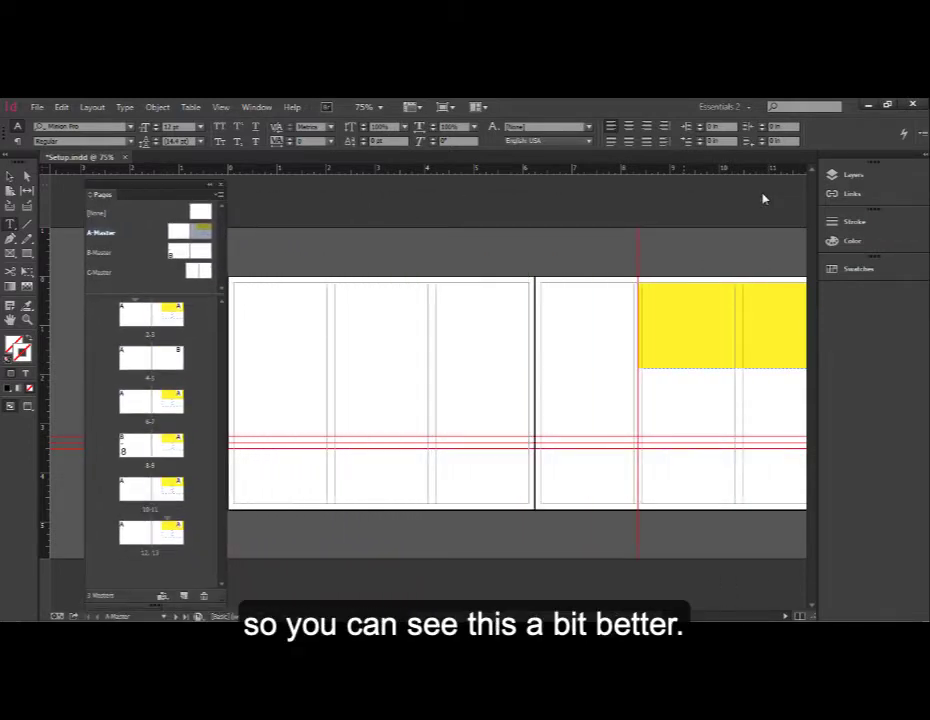
pyautogui.hscroll(4, 765, 199)
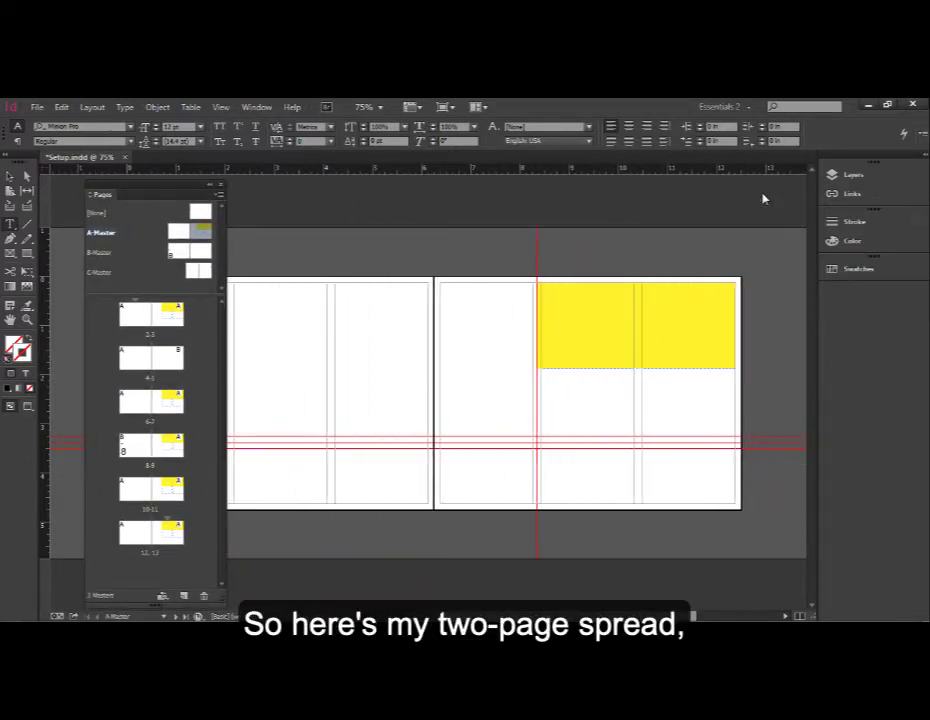
pyautogui.hscroll(-1, 765, 199)
pyautogui.moveTo(150, 194)
pyautogui.mouseDown()
pyautogui.moveTo(717, 216)
pyautogui.moveTo(815, 207)
pyautogui.mouseUp()
pyautogui.moveTo(632, 616); pyautogui.dragTo(643, 616)
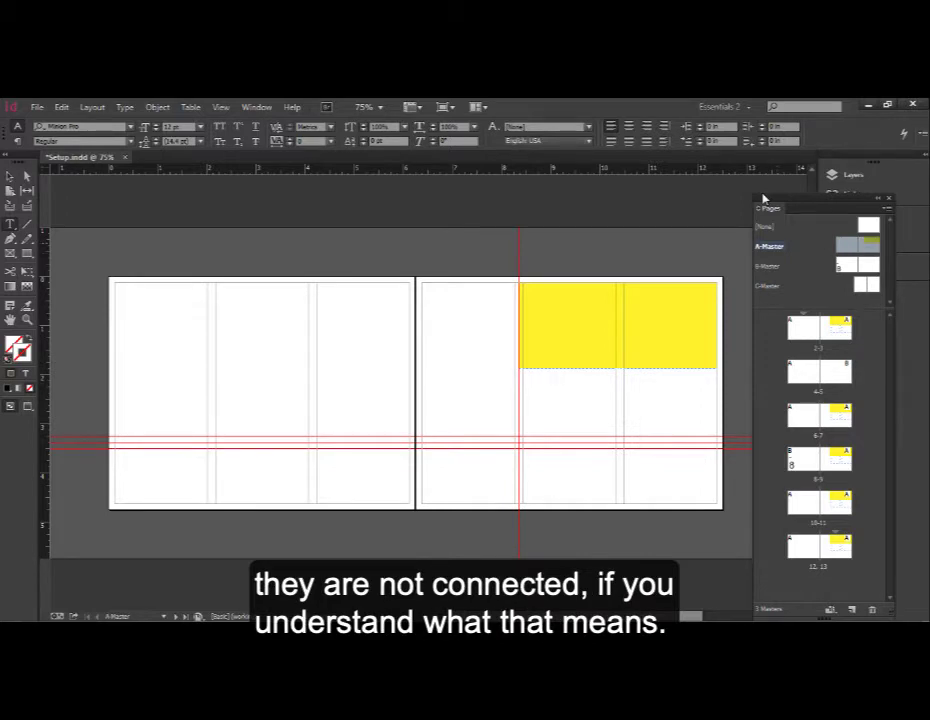
# - Duplicate the A-Master spread, then select A-Master and the new duplicate to compare them
pyautogui.click(887, 209)
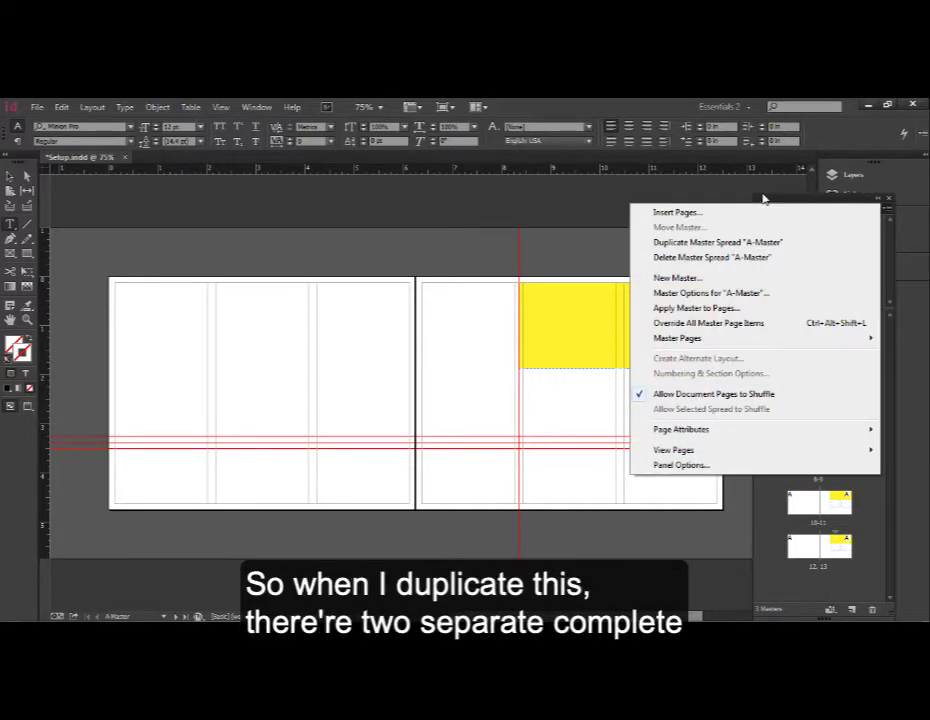
pyautogui.click(718, 242)
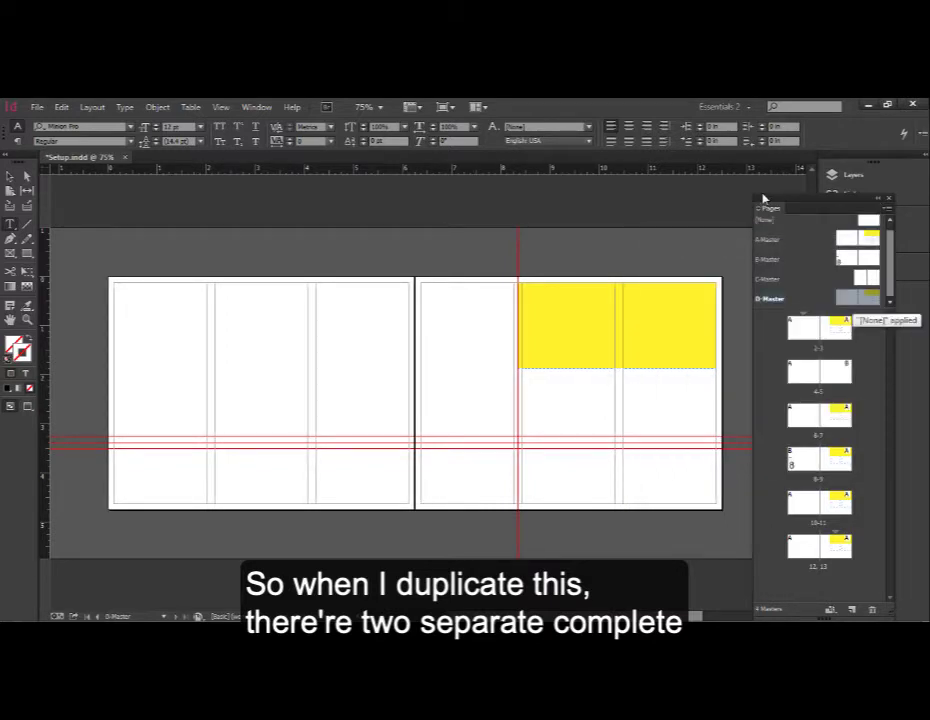
pyautogui.click(768, 240)
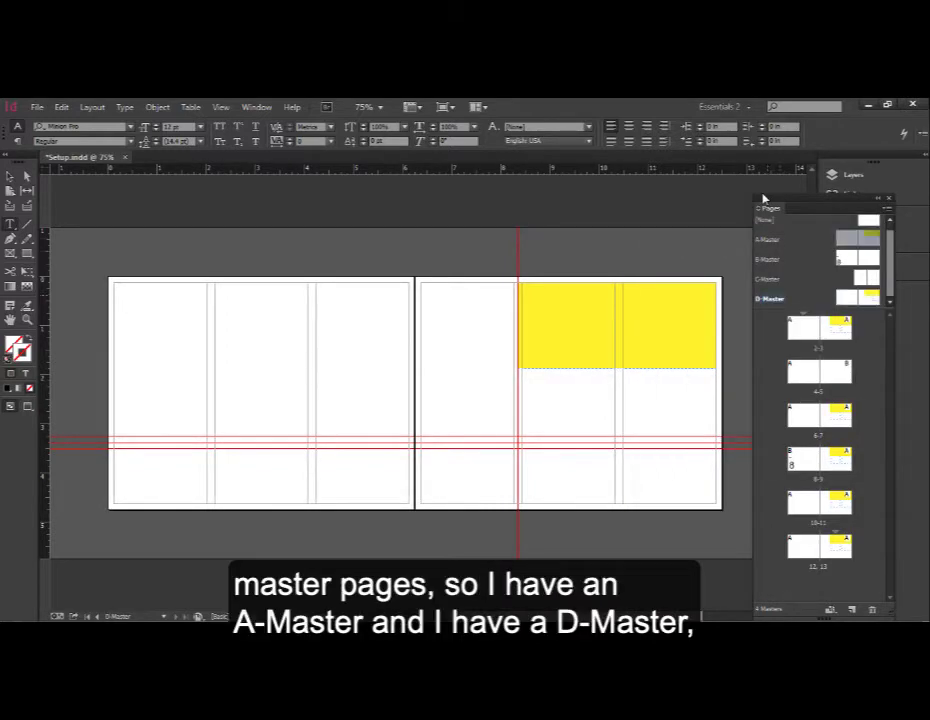
pyautogui.click(769, 299)
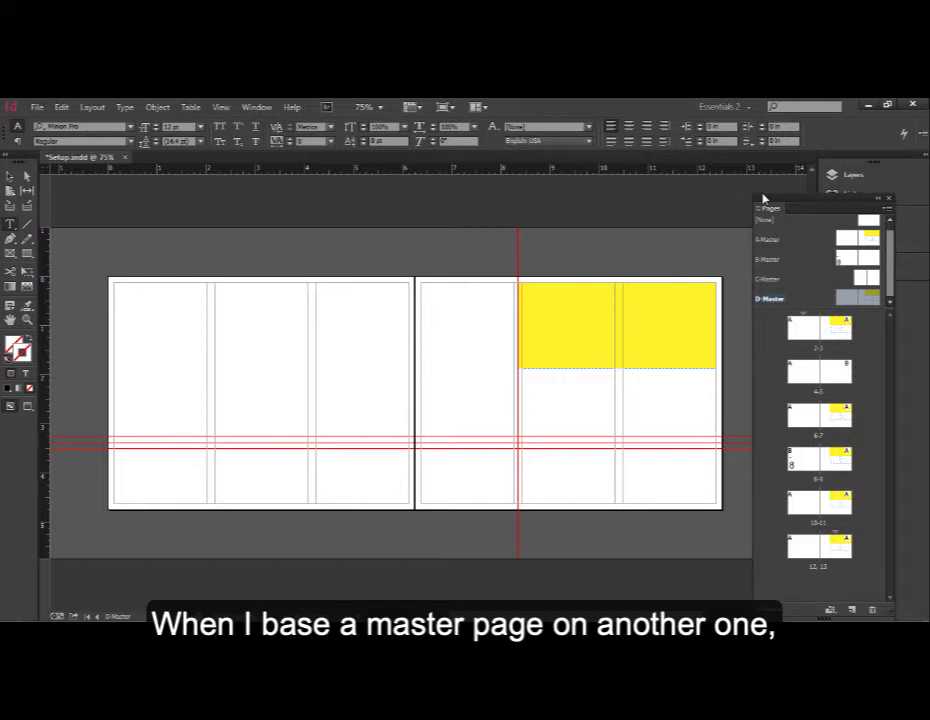
# - Create a new master spread with prefix E named Example, based on A-Master
pyautogui.moveTo(764, 199)
pyautogui.mouseDown()
pyautogui.moveTo(740, 159)
pyautogui.moveTo(683, 163)
pyautogui.mouseUp()
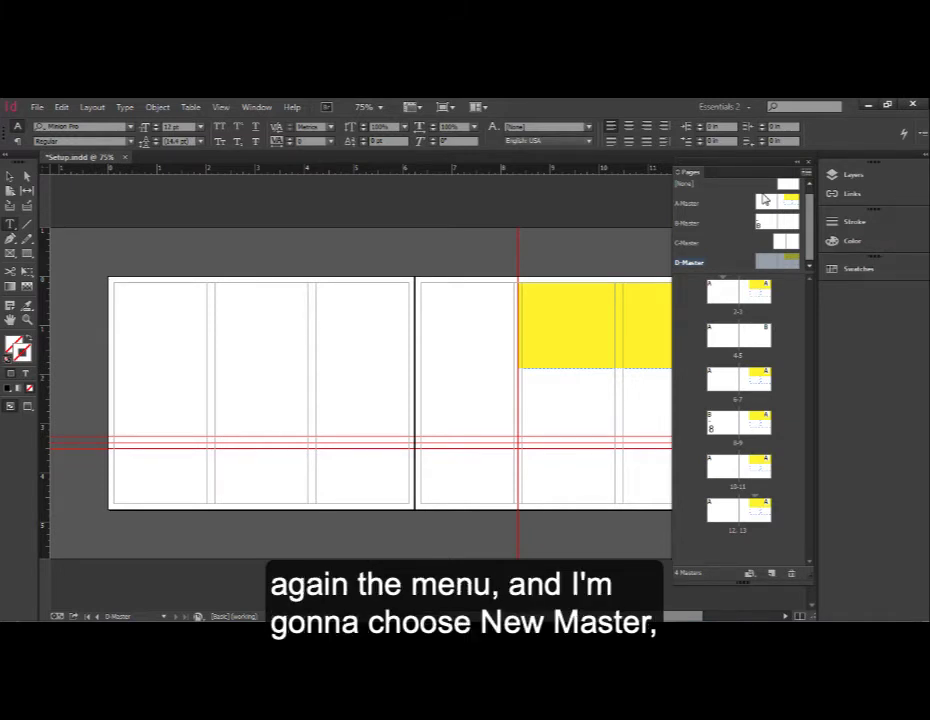
pyautogui.click(806, 172)
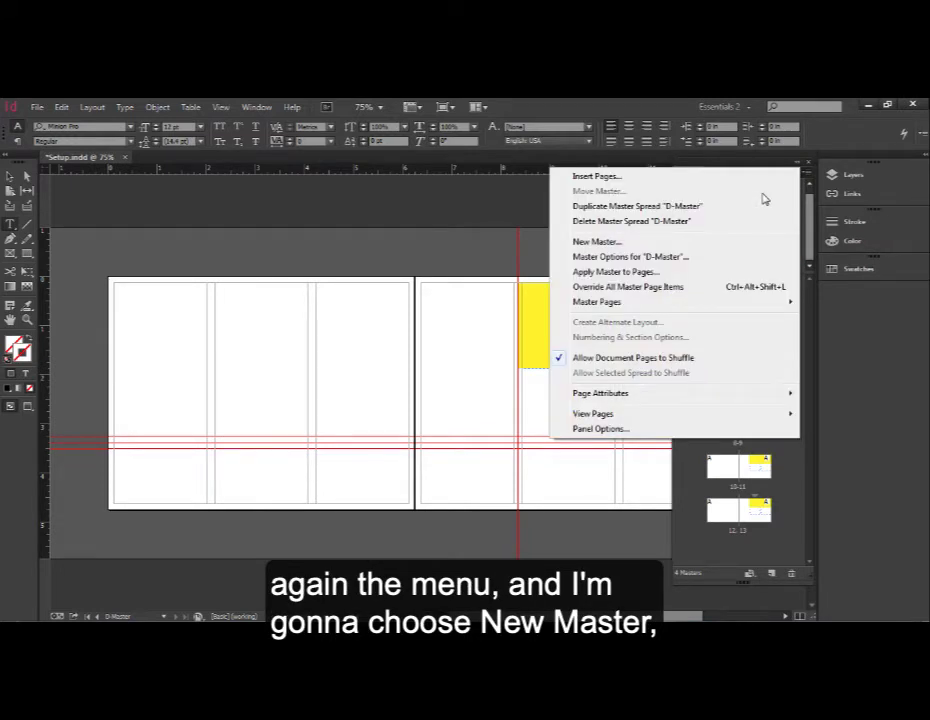
pyautogui.click(597, 241)
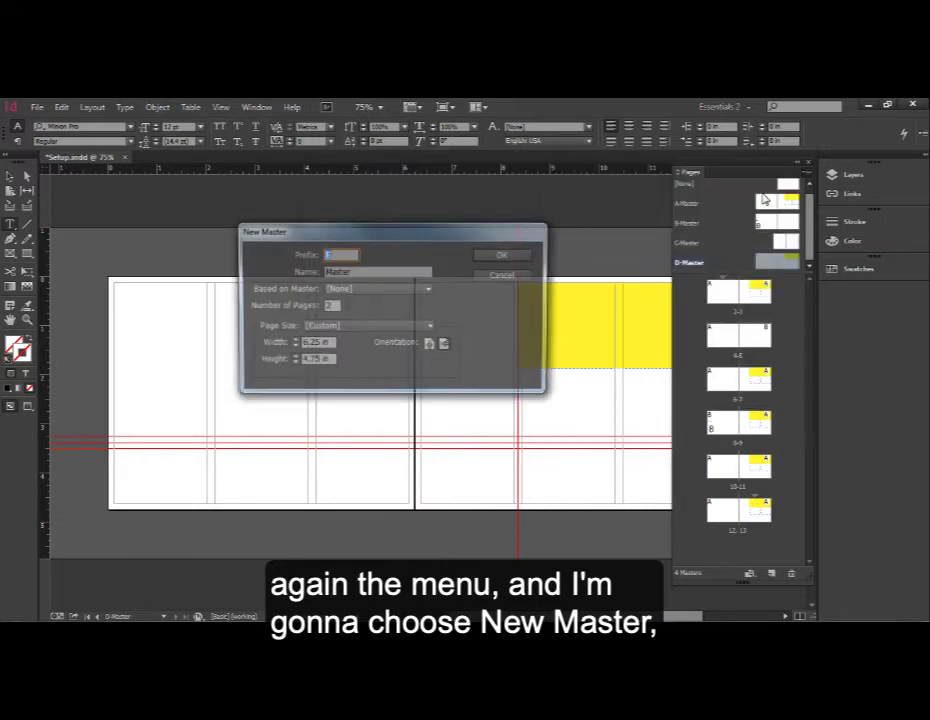
pyautogui.moveTo(360, 237); pyautogui.dragTo(310, 222)
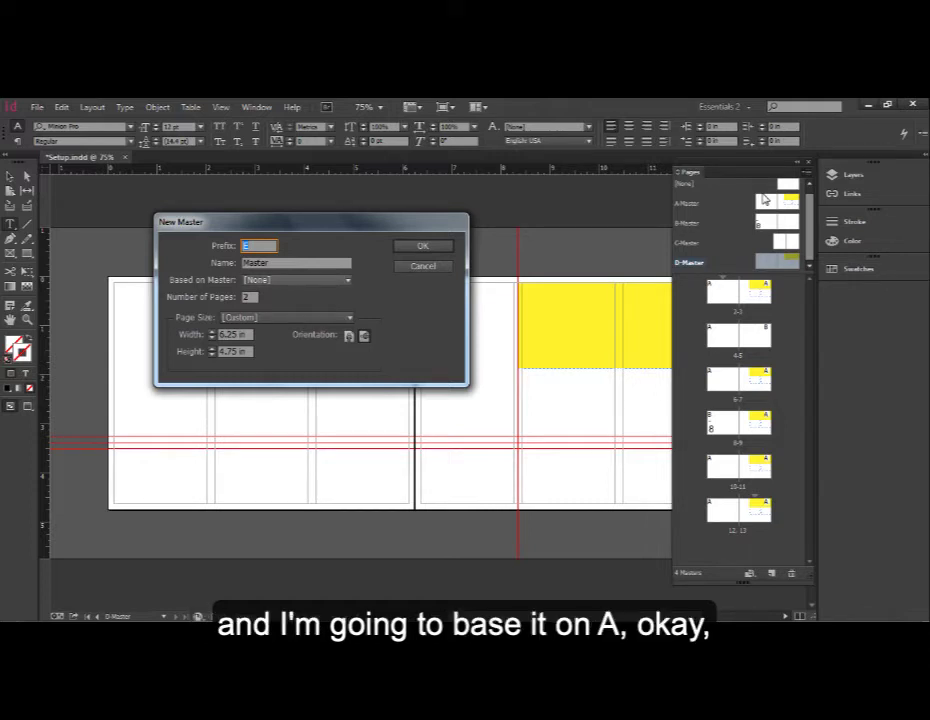
pyautogui.click(298, 280)
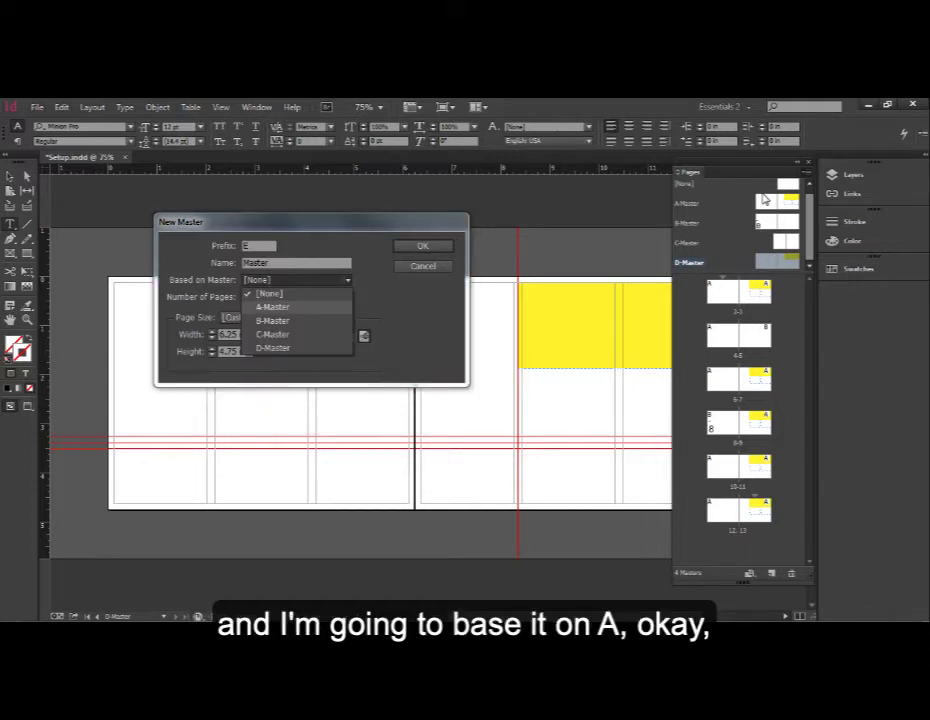
pyautogui.click(272, 307)
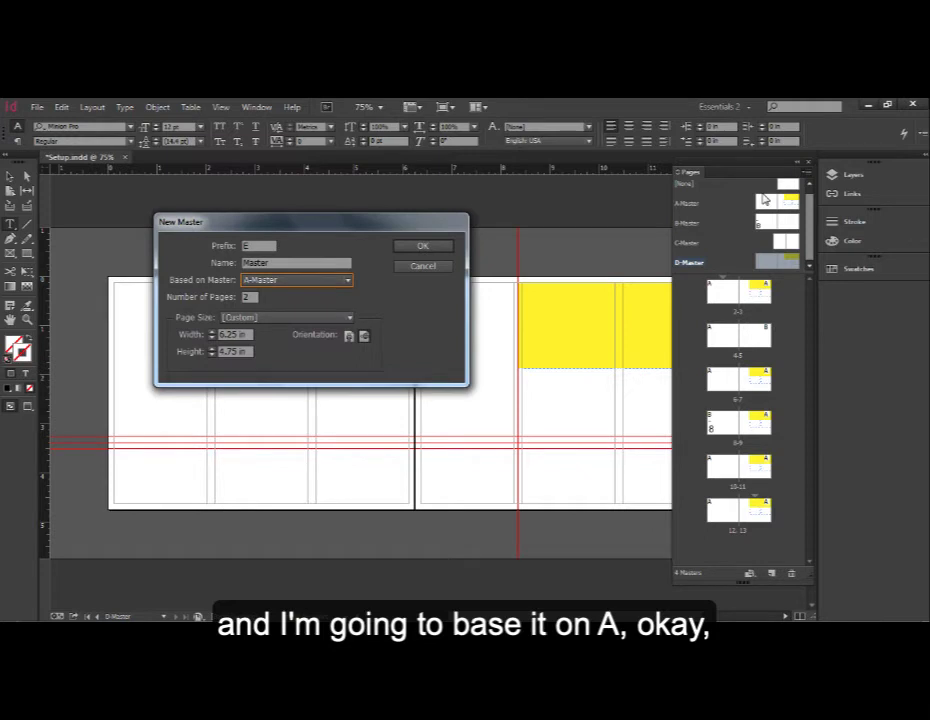
pyautogui.hotkey('shift', 'Tab')
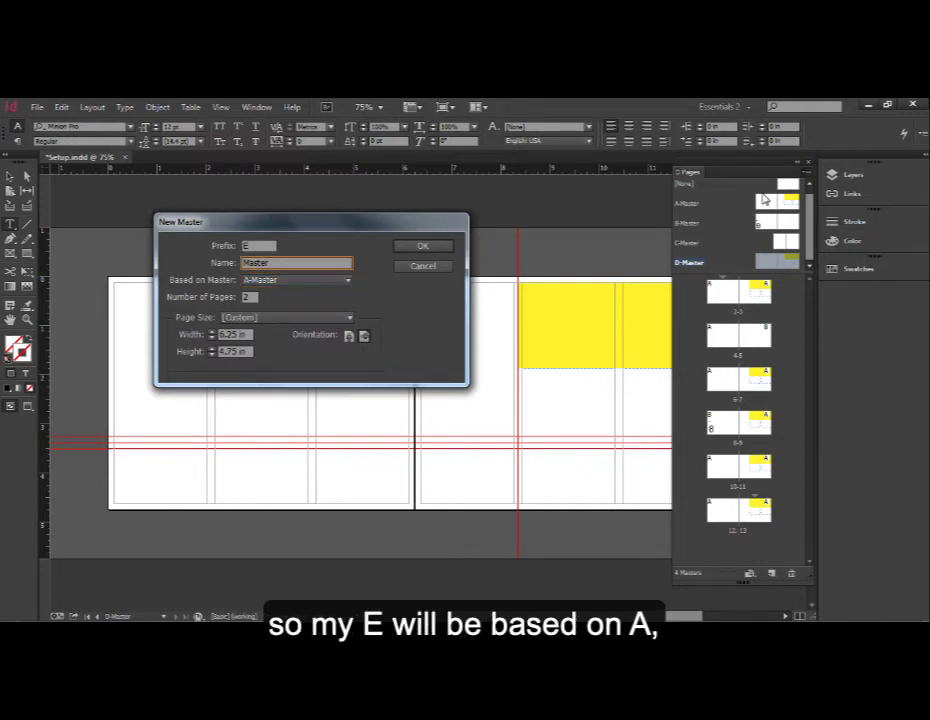
pyautogui.doubleClick(256, 263)
pyautogui.write('Example')
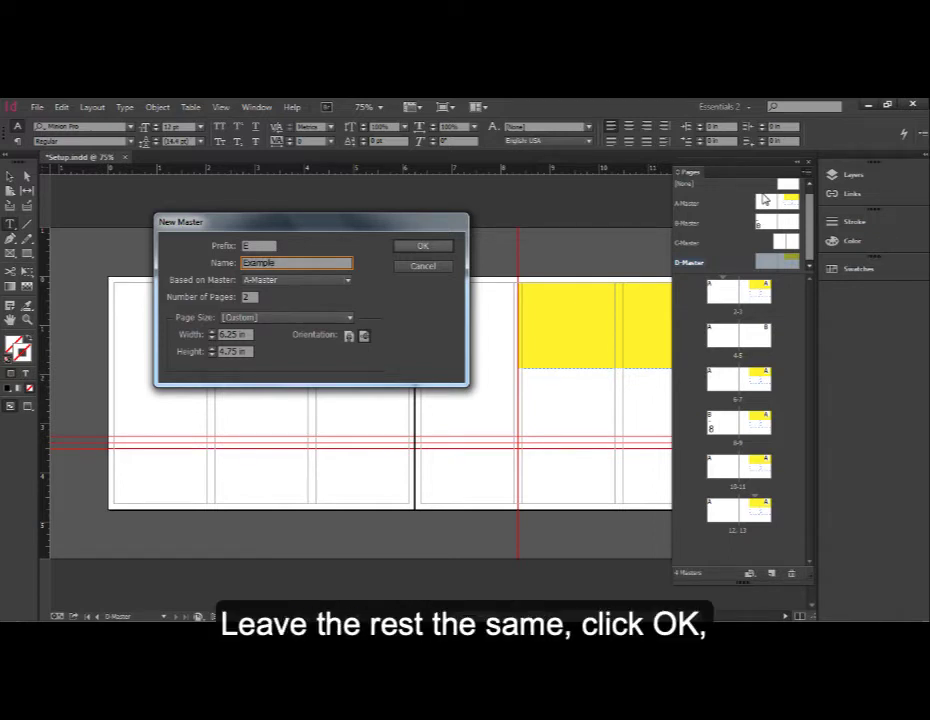
pyautogui.press('Return')
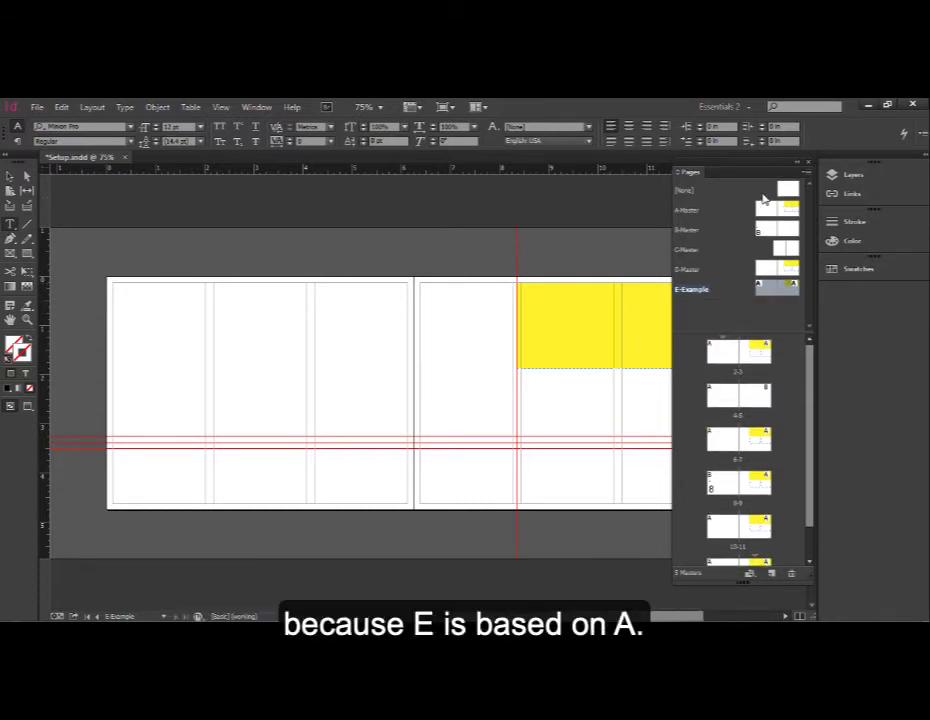
# - Open A-Master, select all its objects and fill the box with the magenta swatch
pyautogui.click(765, 201)
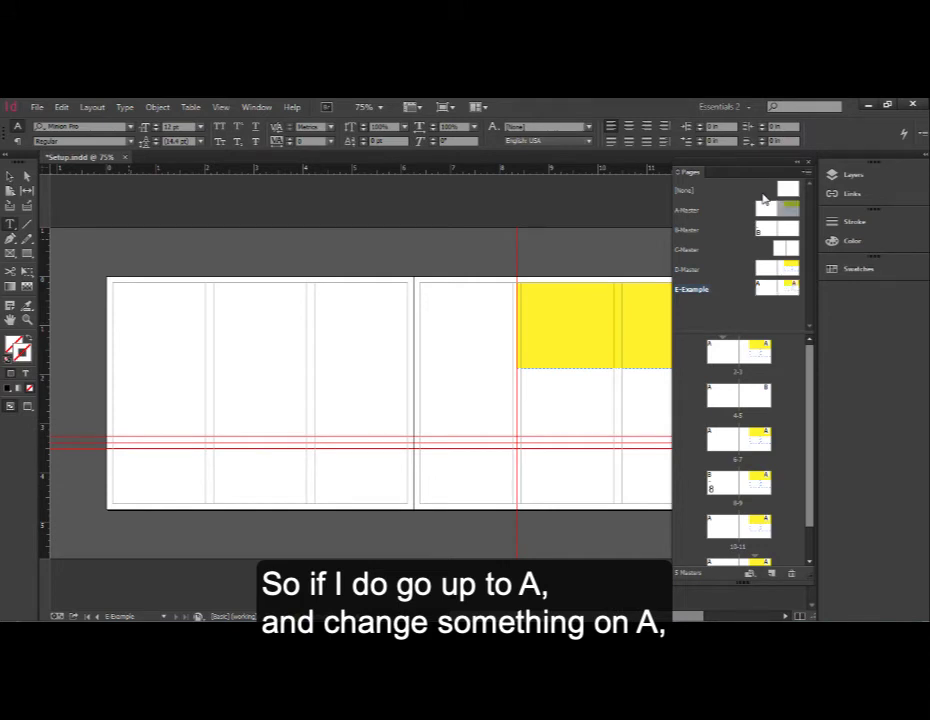
pyautogui.press('v')
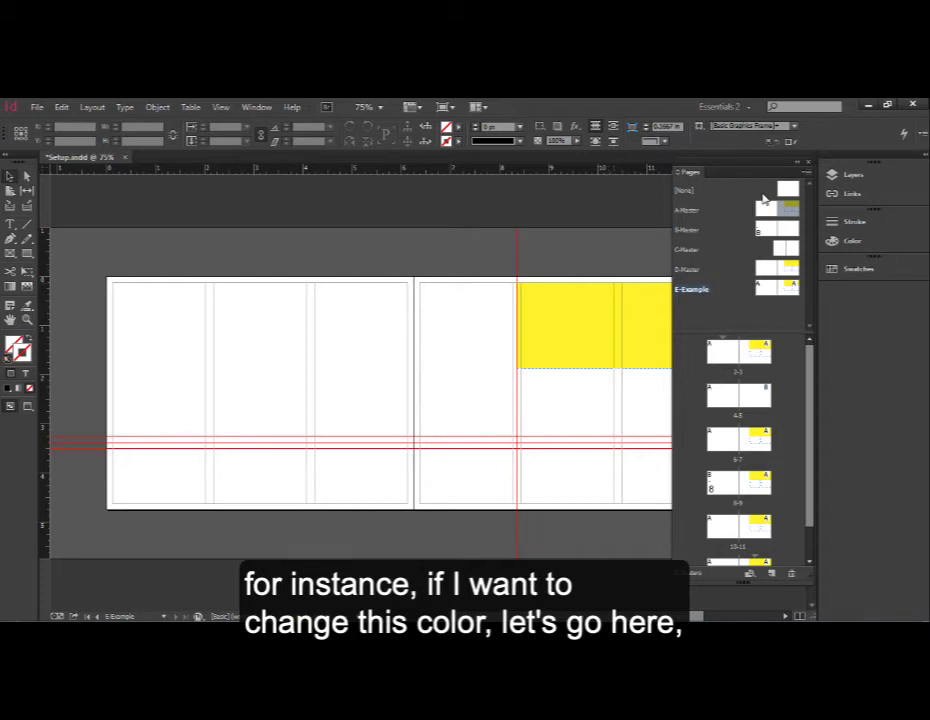
pyautogui.doubleClick(765, 201)
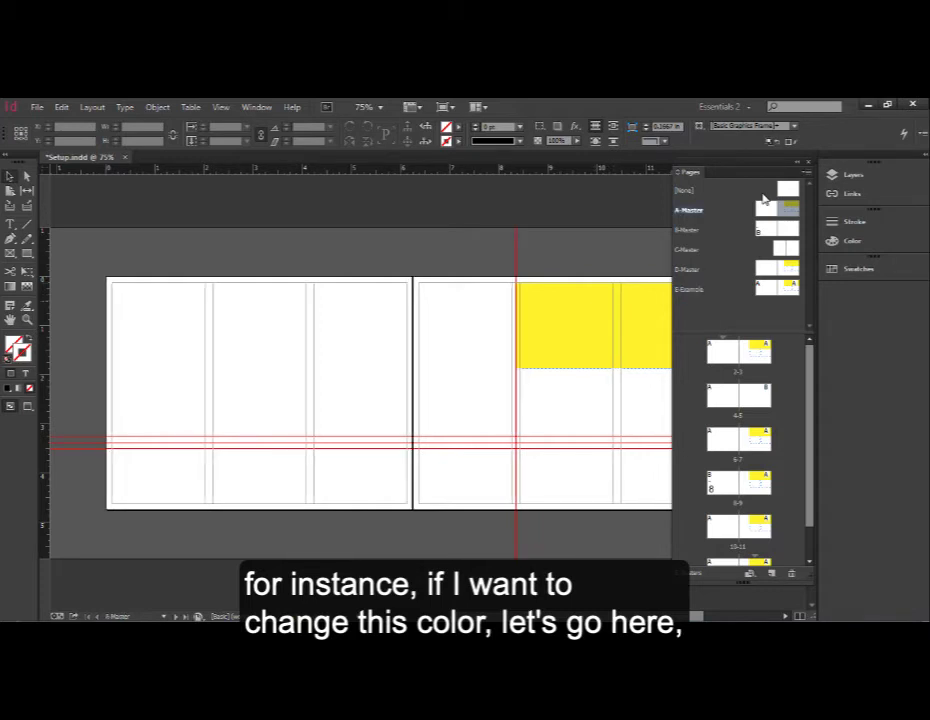
pyautogui.hotkey('ctrl', 'a')
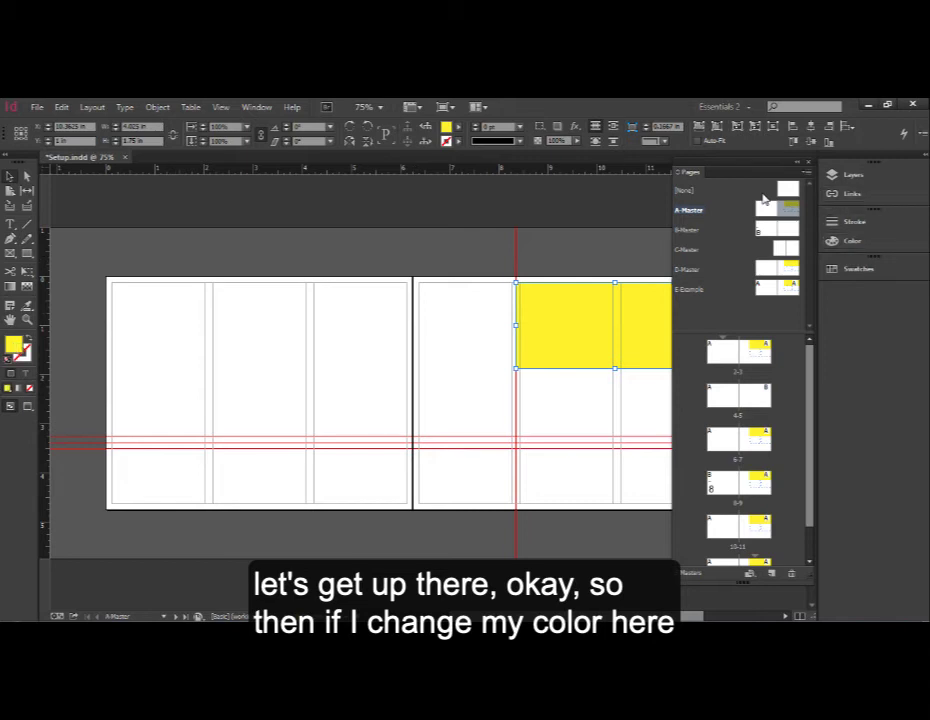
pyautogui.press('F5')
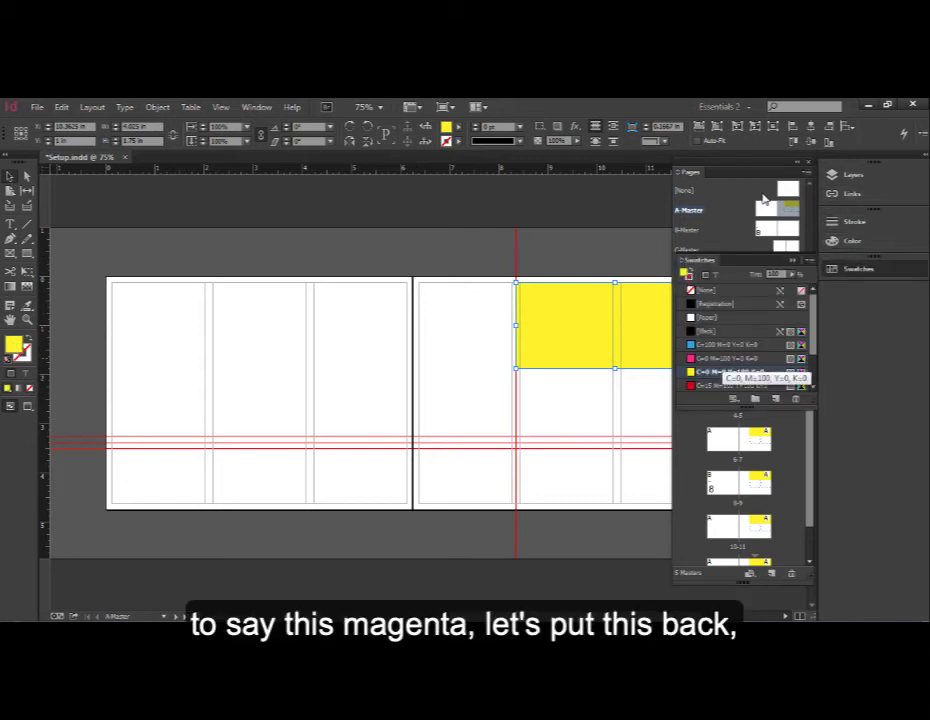
pyautogui.click(730, 357)
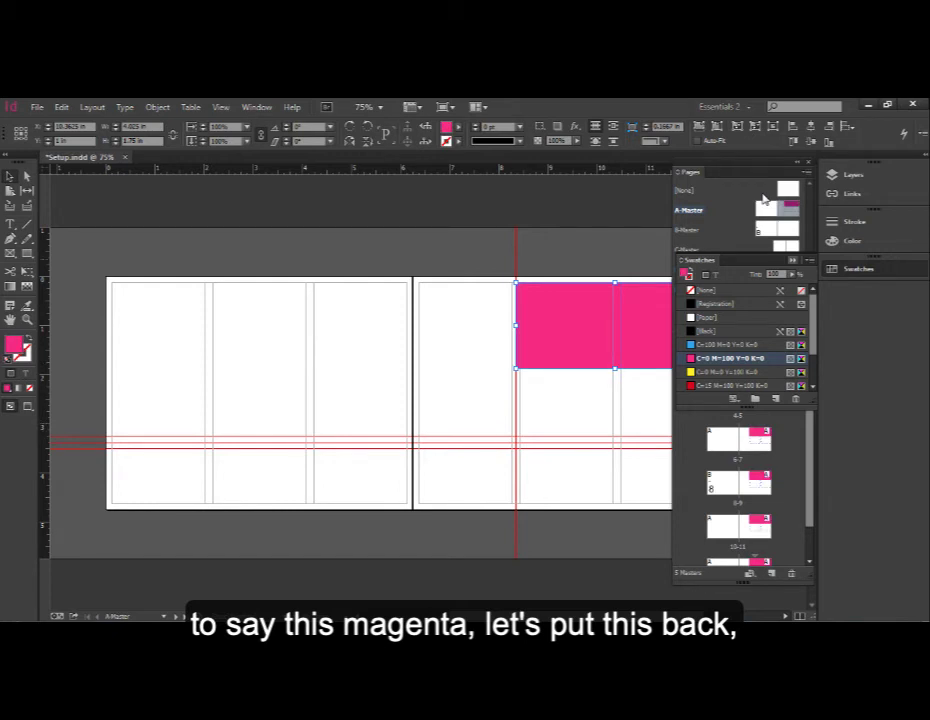
pyautogui.press('F5')
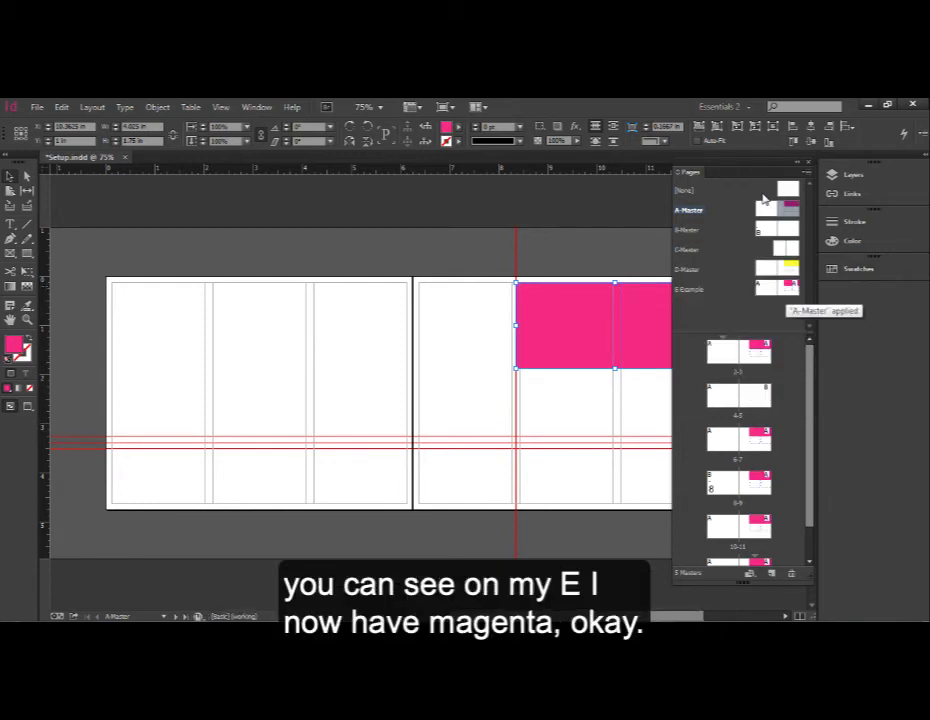
# - Open E-Example, override the box inherited from A-Master, and undo the override
pyautogui.hotkey('ctrl', 'shift', 'a')
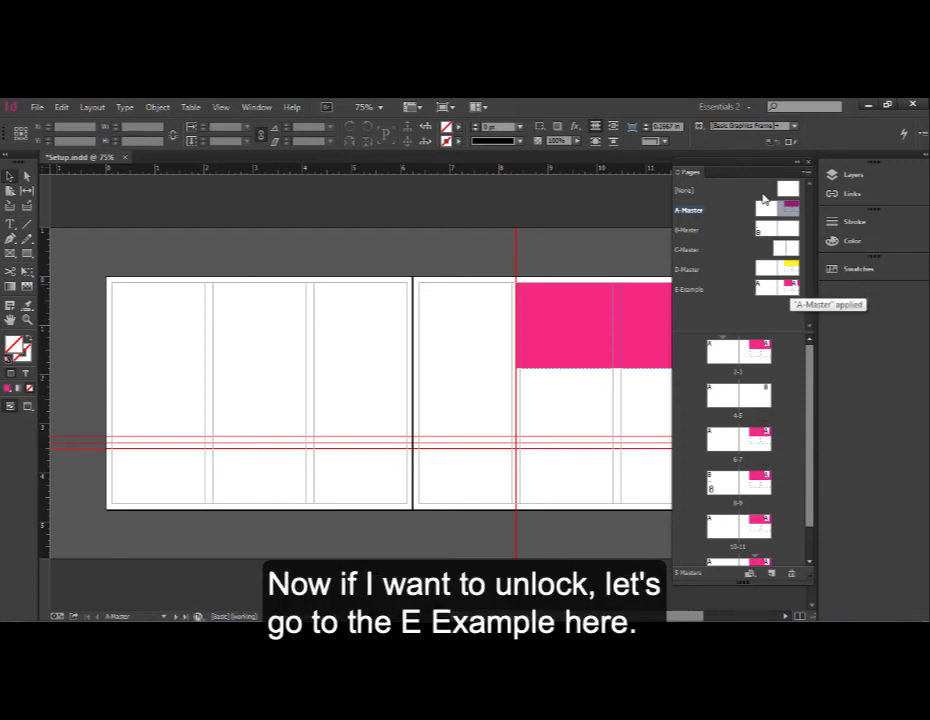
pyautogui.doubleClick(692, 289)
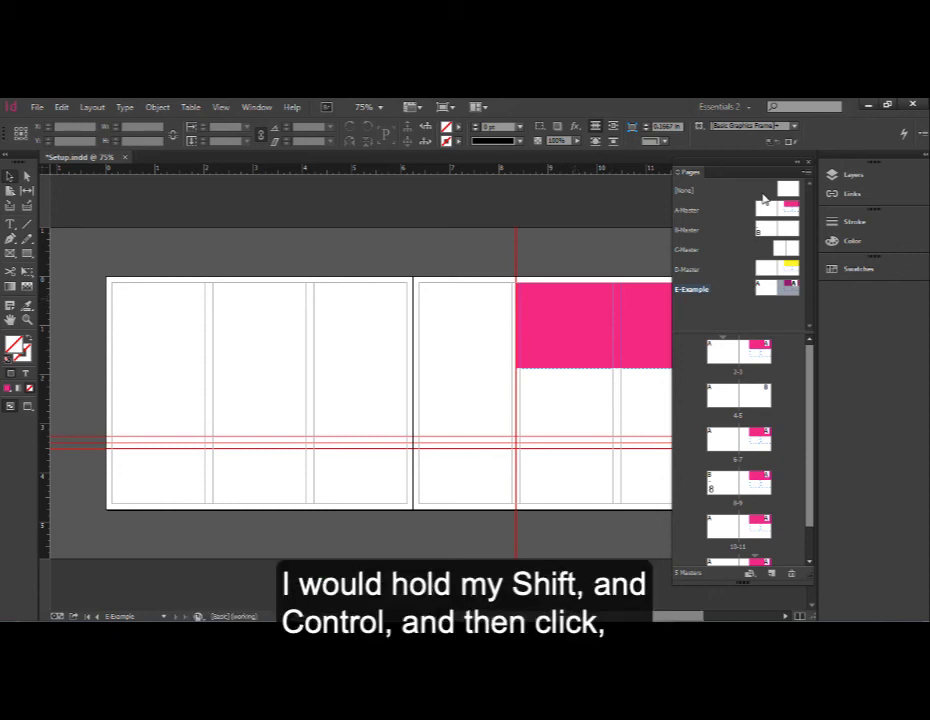
pyautogui.keyDown('ctrl'); pyautogui.keyDown('shift'); pyautogui.click(594, 326); pyautogui.keyUp('shift'); pyautogui.keyUp('ctrl')
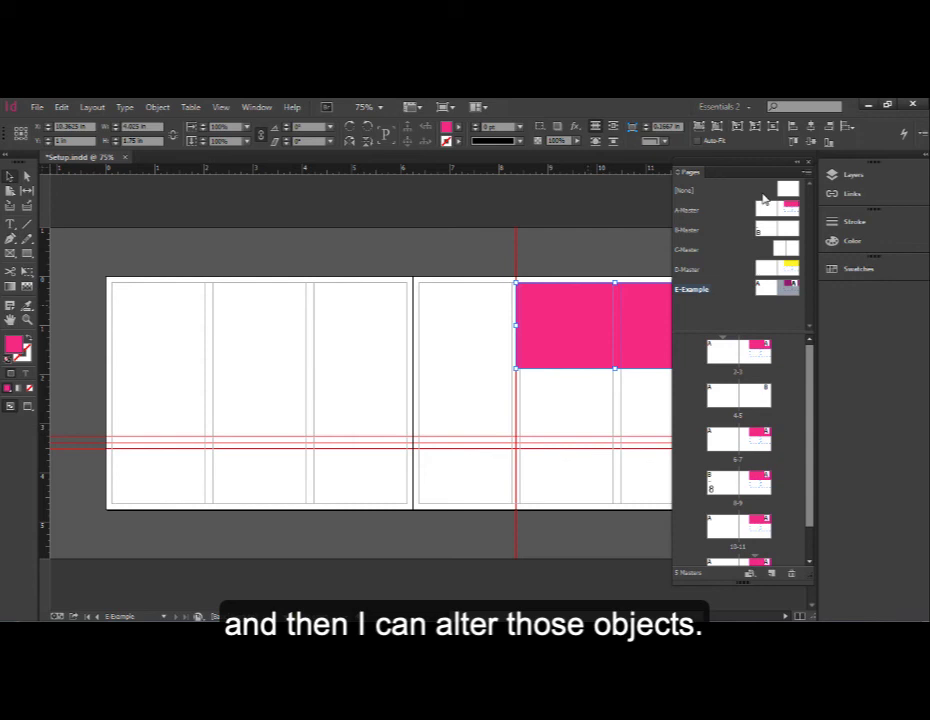
pyautogui.hotkey('ctrl', 'z')
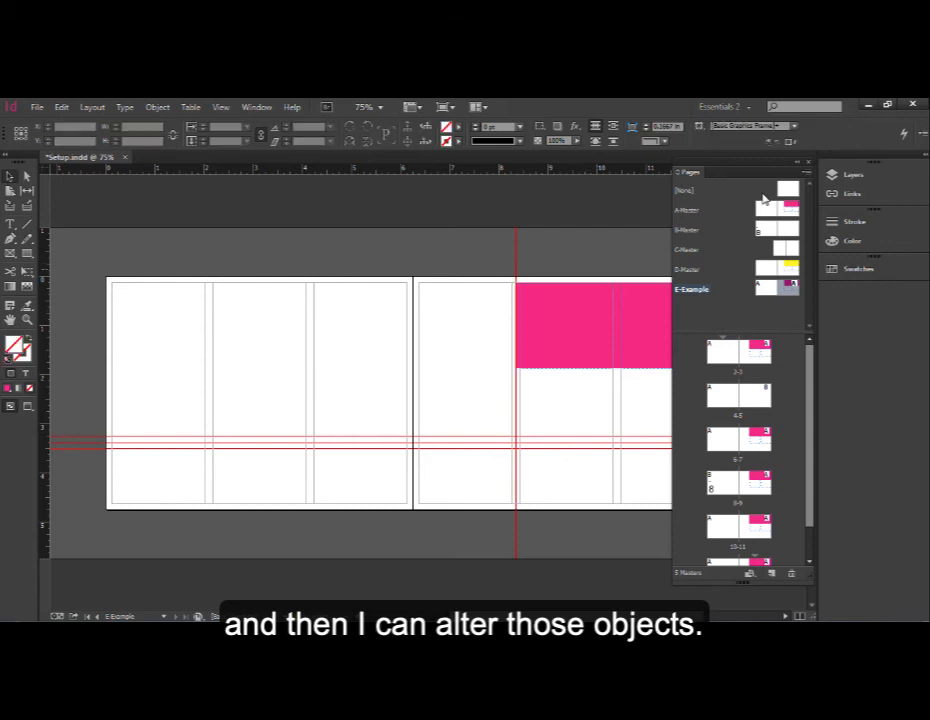